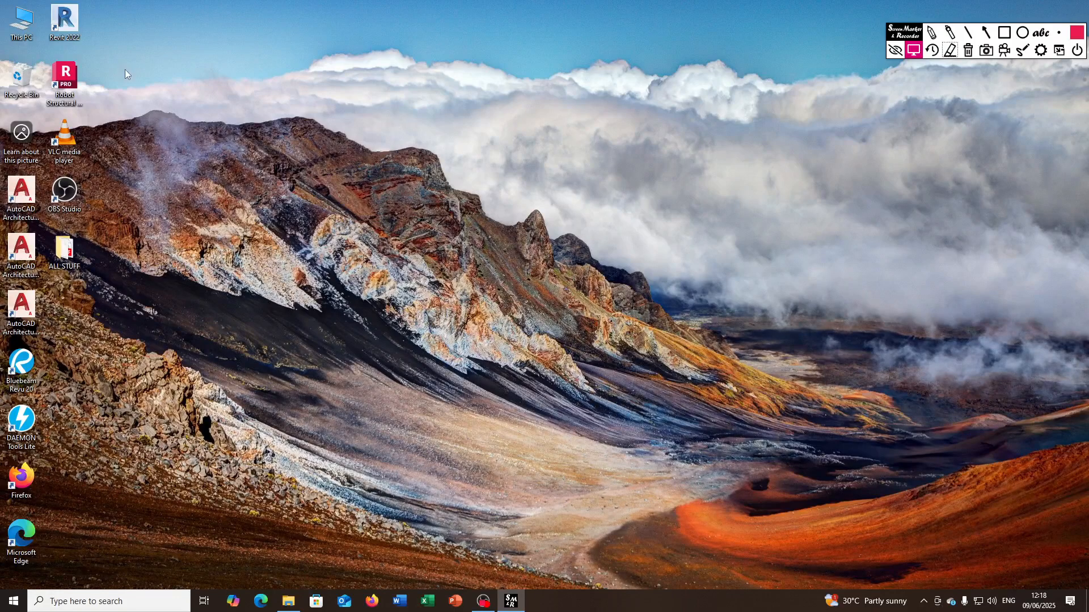
# Launch Robot Structural Analysis Professional and start a new building project.
pyautogui.doubleClick(64, 80)
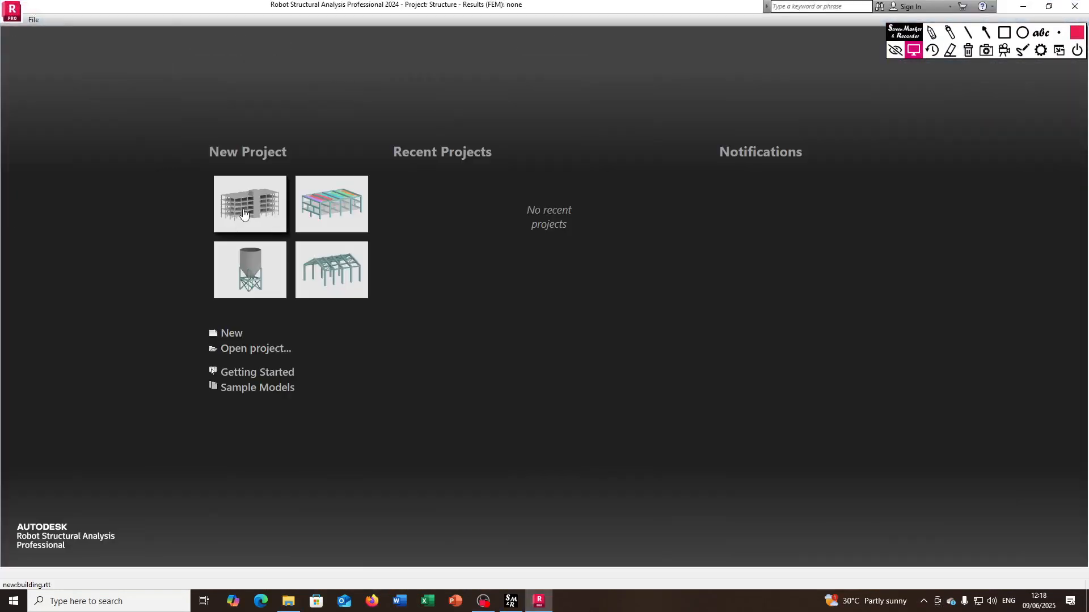
pyautogui.click(244, 211)
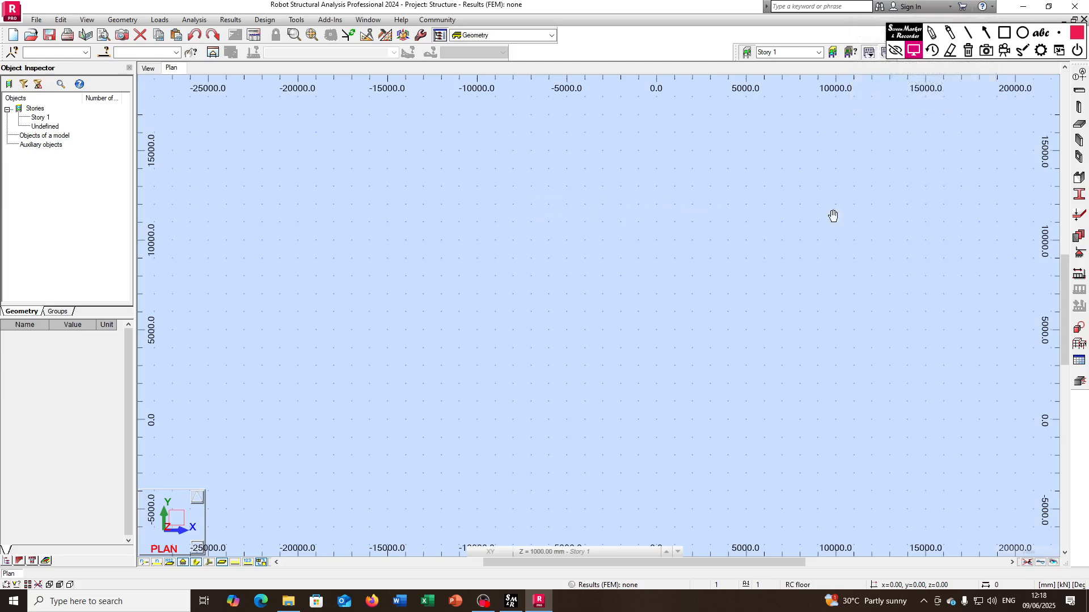
pyautogui.click(1005, 33)
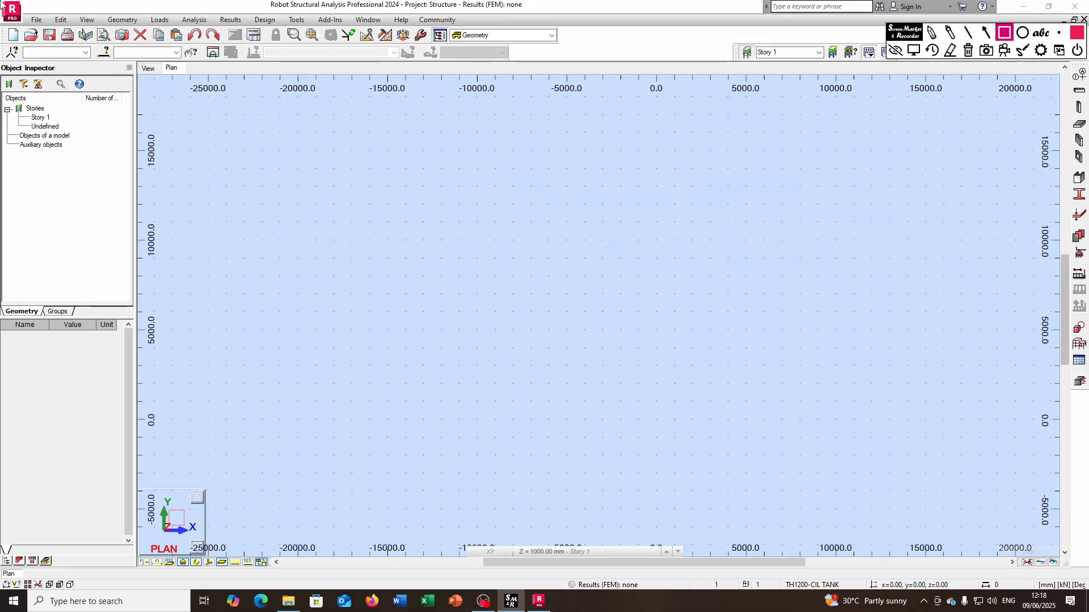
pyautogui.moveTo(3, 6)
pyautogui.mouseDown()
pyautogui.moveTo(168, 5)
pyautogui.moveTo(556, 34)
pyautogui.moveTo(723, 14)
pyautogui.moveTo(994, 5)
pyautogui.moveTo(1086, 22)
pyautogui.moveTo(1086, 10)
pyautogui.mouseUp()
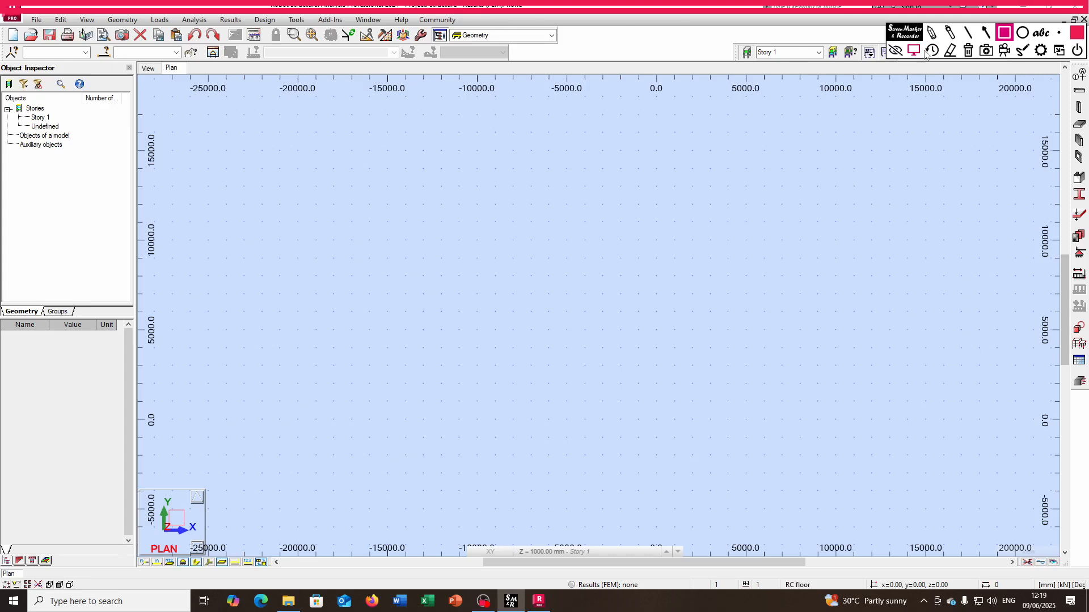
pyautogui.click(949, 49)
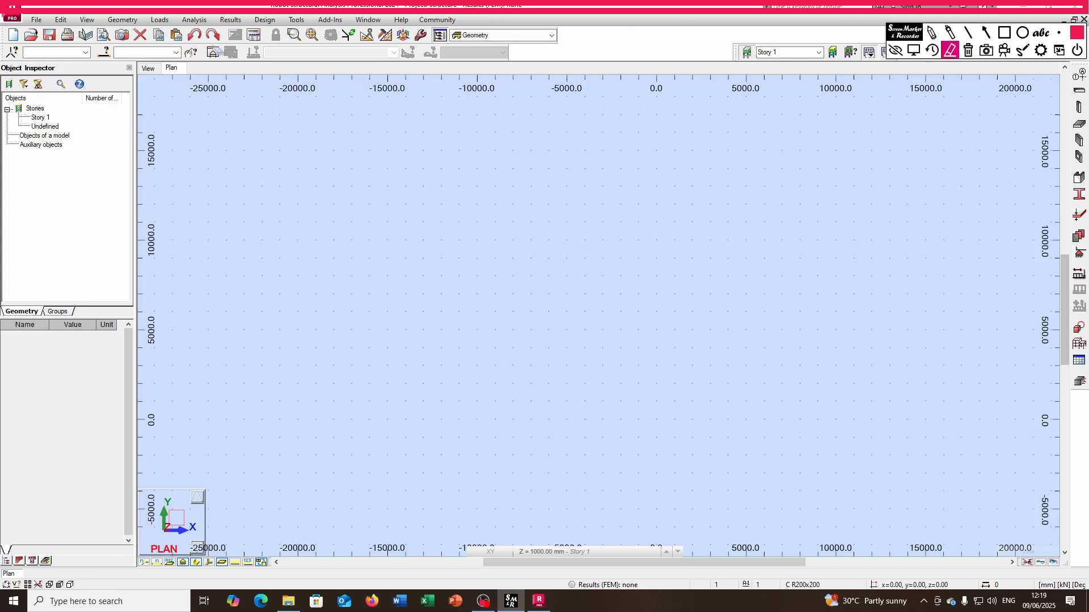
pyautogui.click(323, 7)
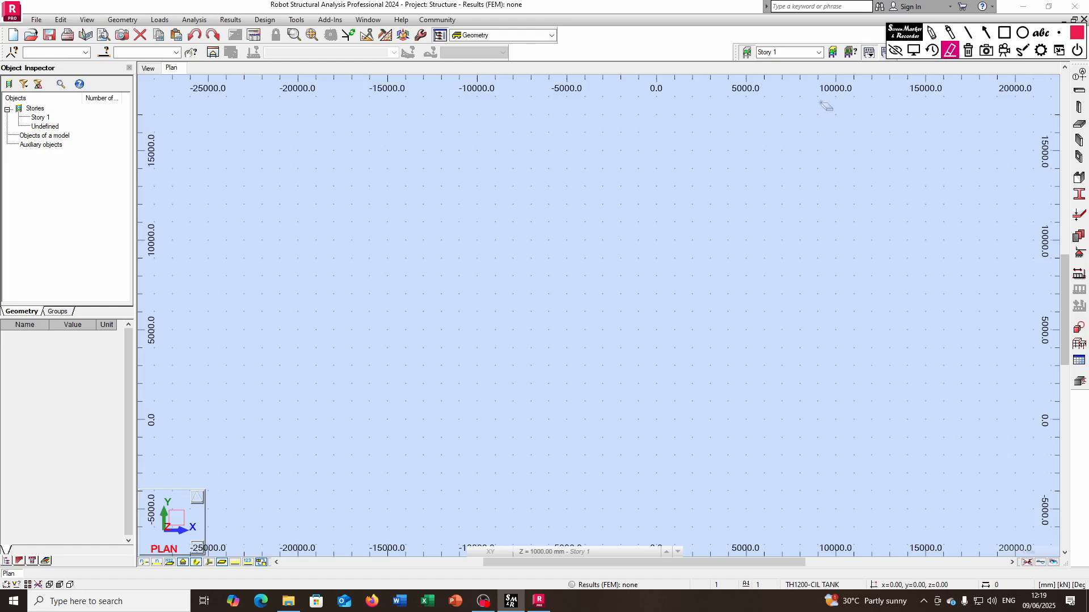
pyautogui.click(36, 19)
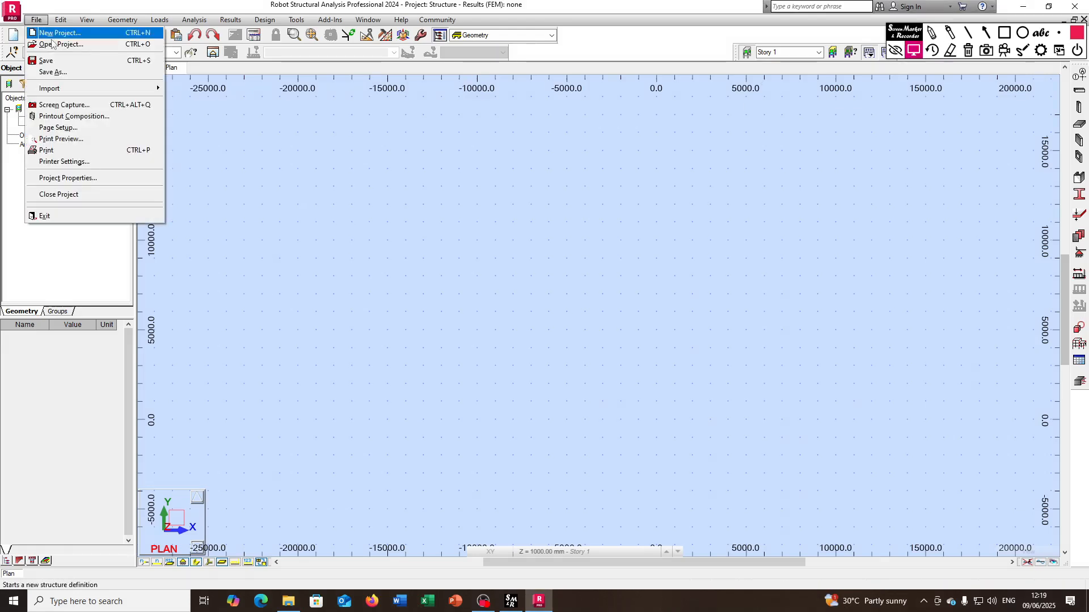
pyautogui.click(53, 72)
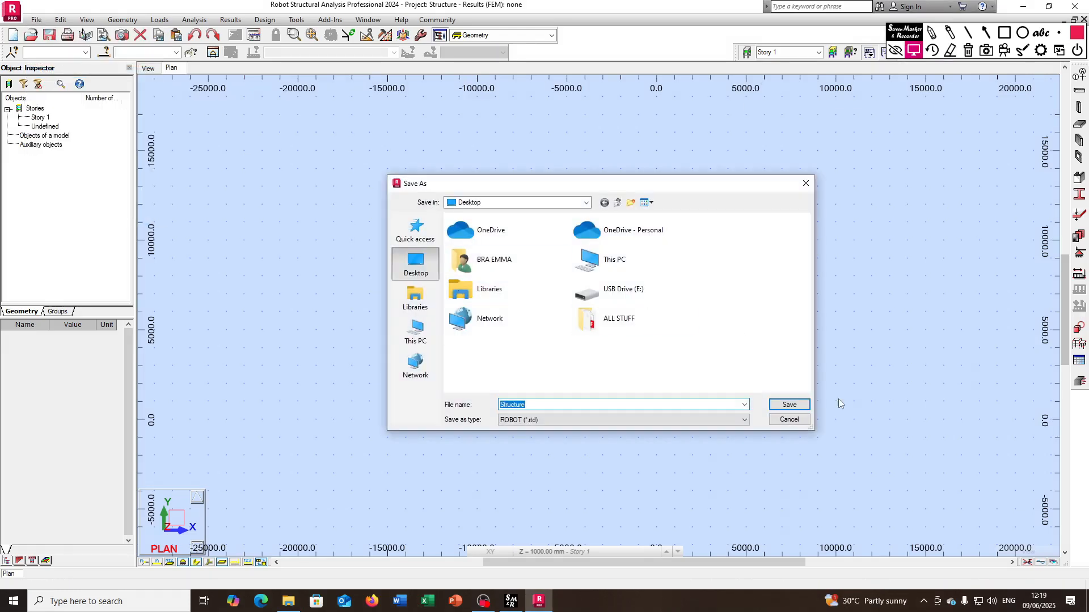
pyautogui.click(789, 420)
# Save the project to the Desktop as NEW PROJECT.
pyautogui.click(36, 20)
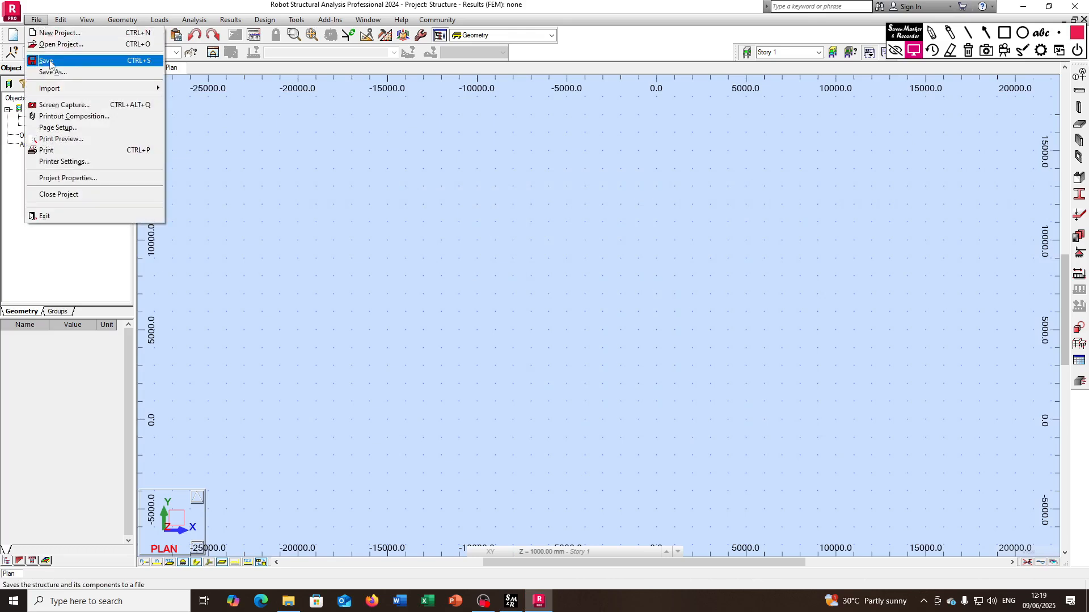
pyautogui.click(50, 61)
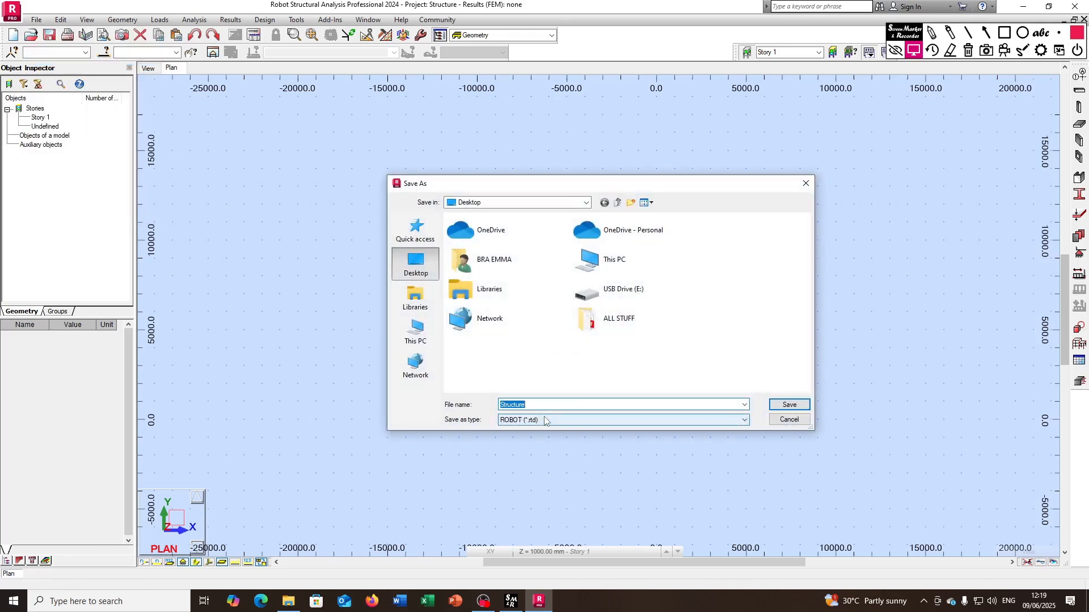
pyautogui.write('NEW PROJECT')
pyautogui.click(790, 404)
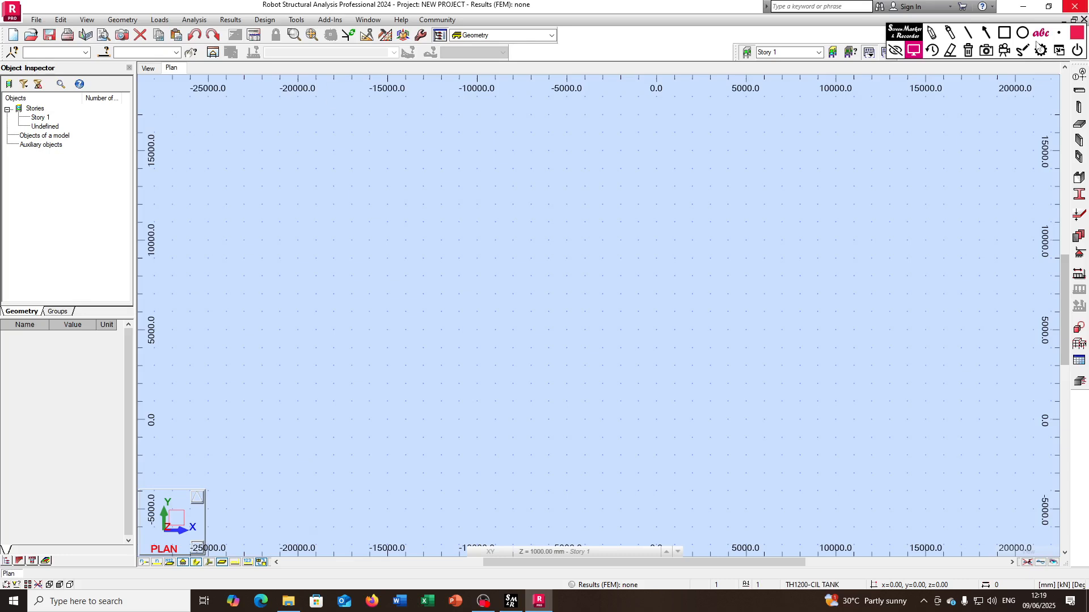
pyautogui.click(1006, 34)
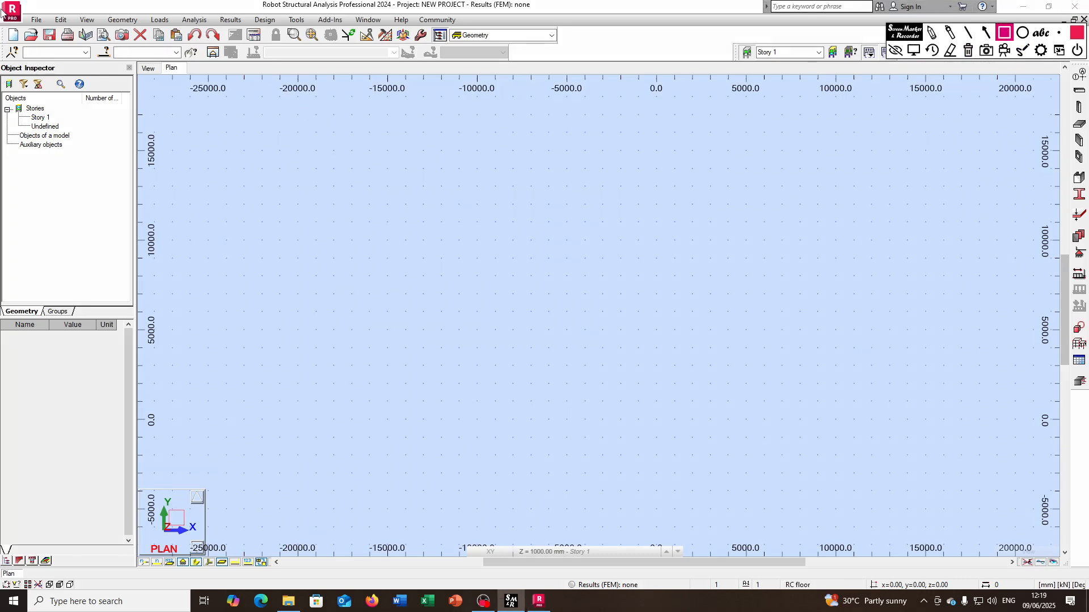
pyautogui.moveTo(5, 3)
pyautogui.mouseDown()
pyautogui.moveTo(164, 29)
pyautogui.moveTo(516, 27)
pyautogui.mouseUp()
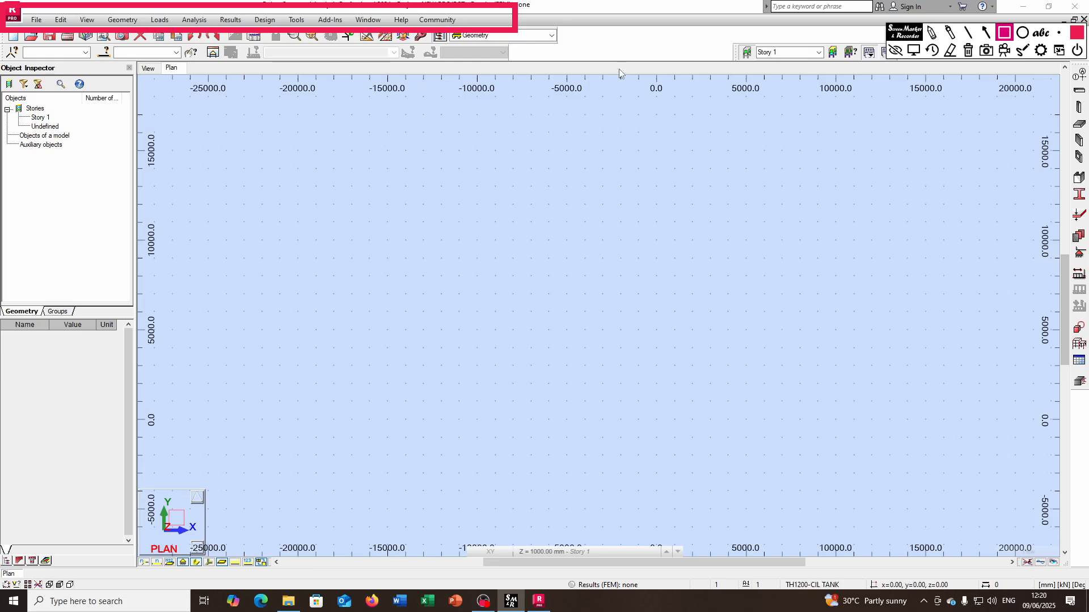
pyautogui.click(1003, 33)
pyautogui.click(1005, 33)
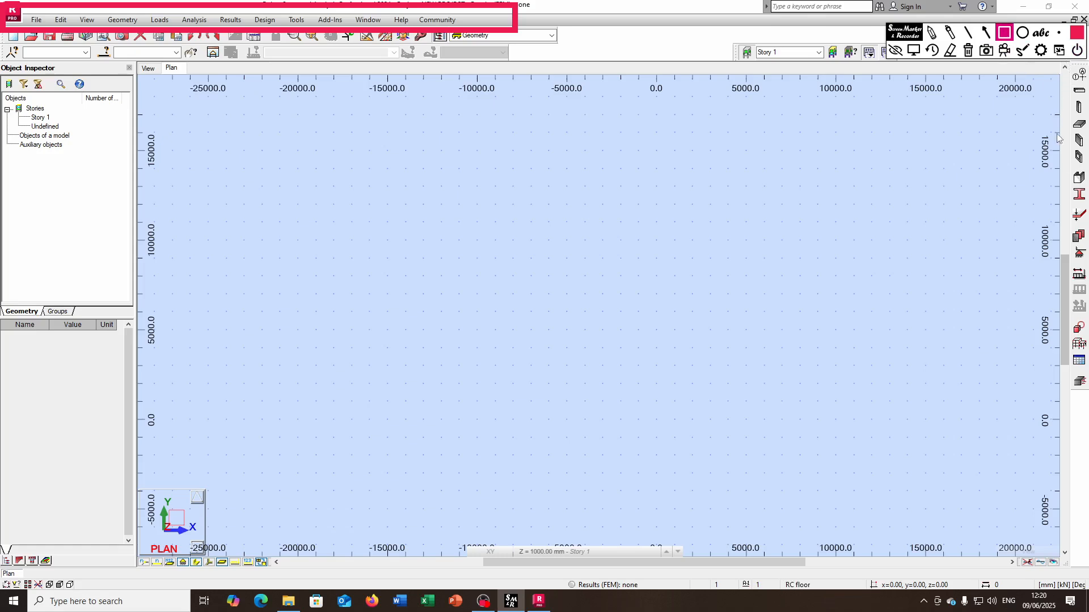
pyautogui.click(950, 50)
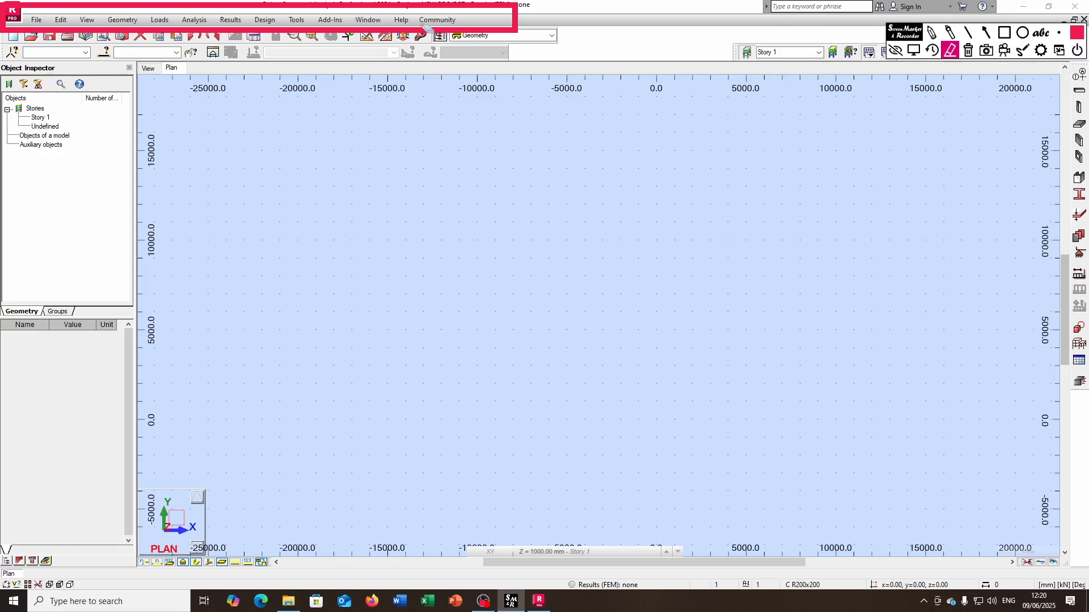
pyautogui.click(363, 5)
pyautogui.click(951, 52)
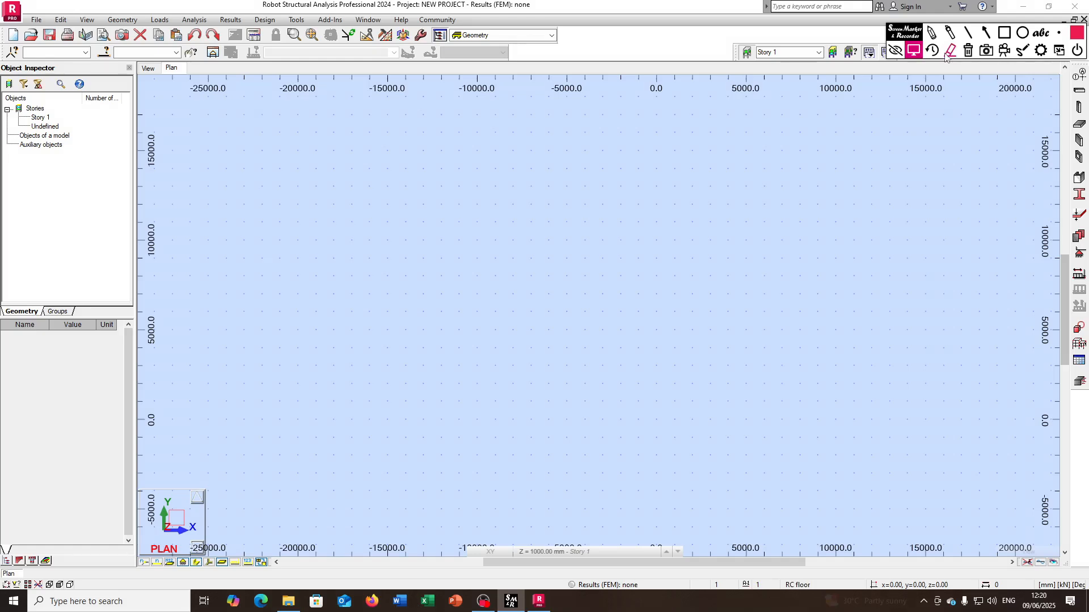
pyautogui.click(1003, 34)
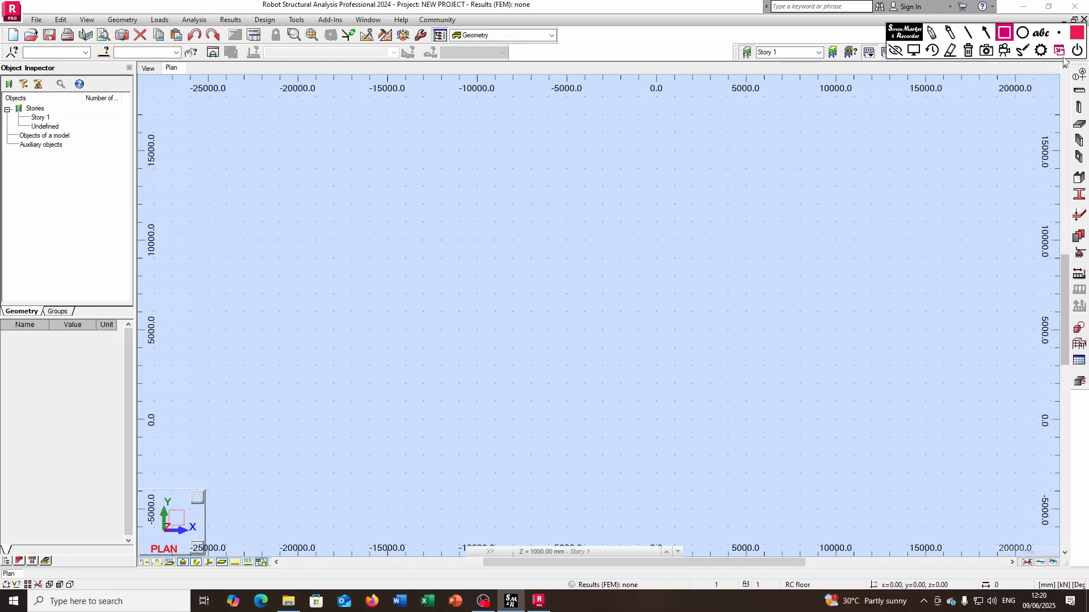
pyautogui.moveTo(1062, 67)
pyautogui.mouseDown()
pyautogui.moveTo(1087, 221)
pyautogui.moveTo(1087, 401)
pyautogui.mouseUp()
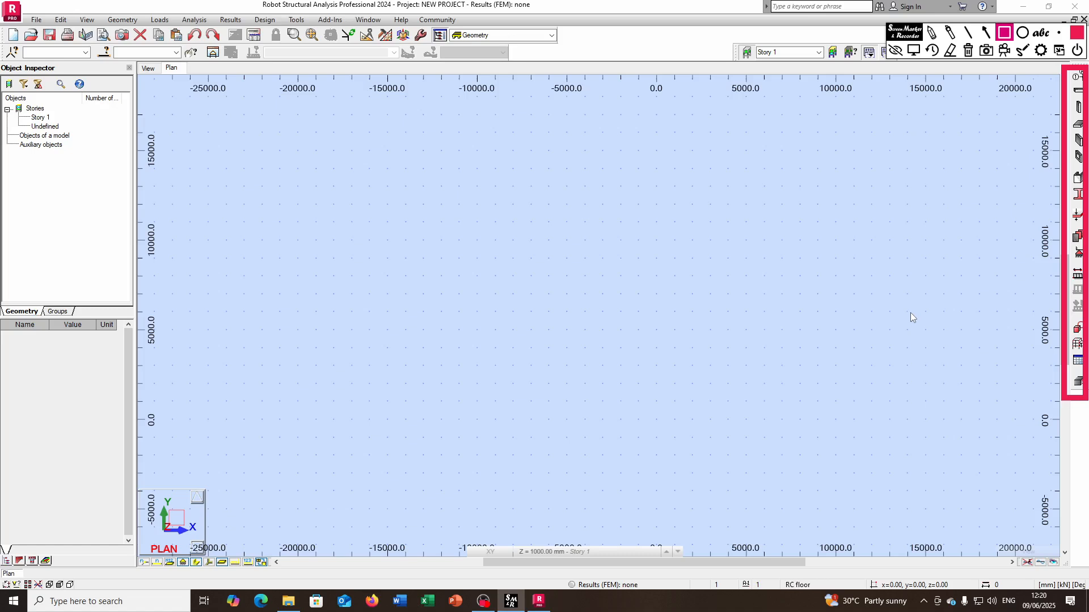
pyautogui.click(950, 50)
pyautogui.click(1067, 68)
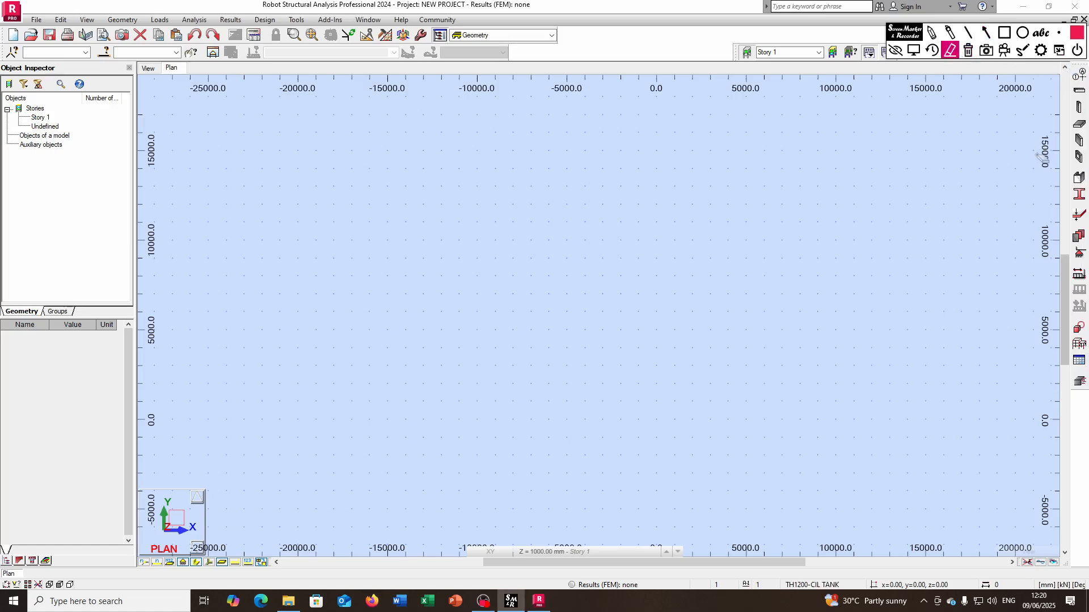
pyautogui.click(913, 49)
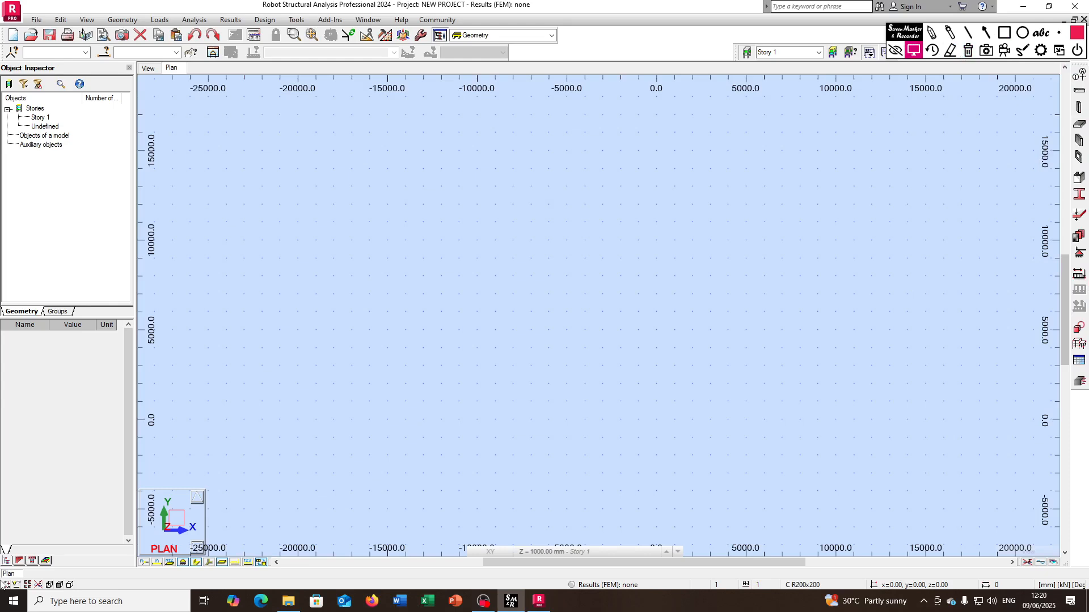
# Try docking the structure modelling toolbar below and above the drawing area, and return it to the right-hand edge.
pyautogui.moveTo(2, 580); pyautogui.dragTo(46, 561)
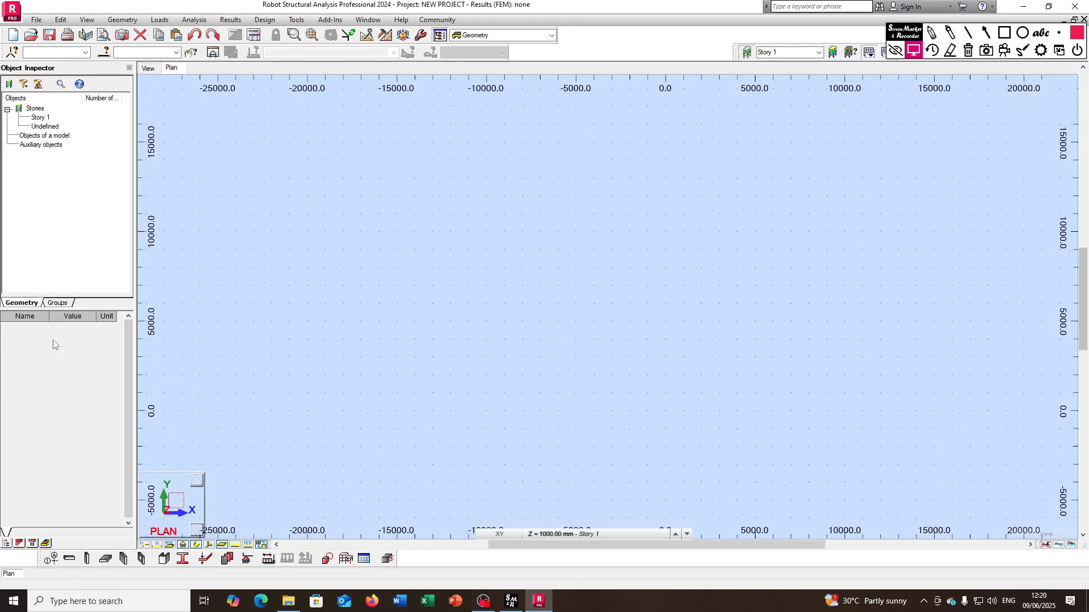
pyautogui.moveTo(523, 57); pyautogui.dragTo(515, 54)
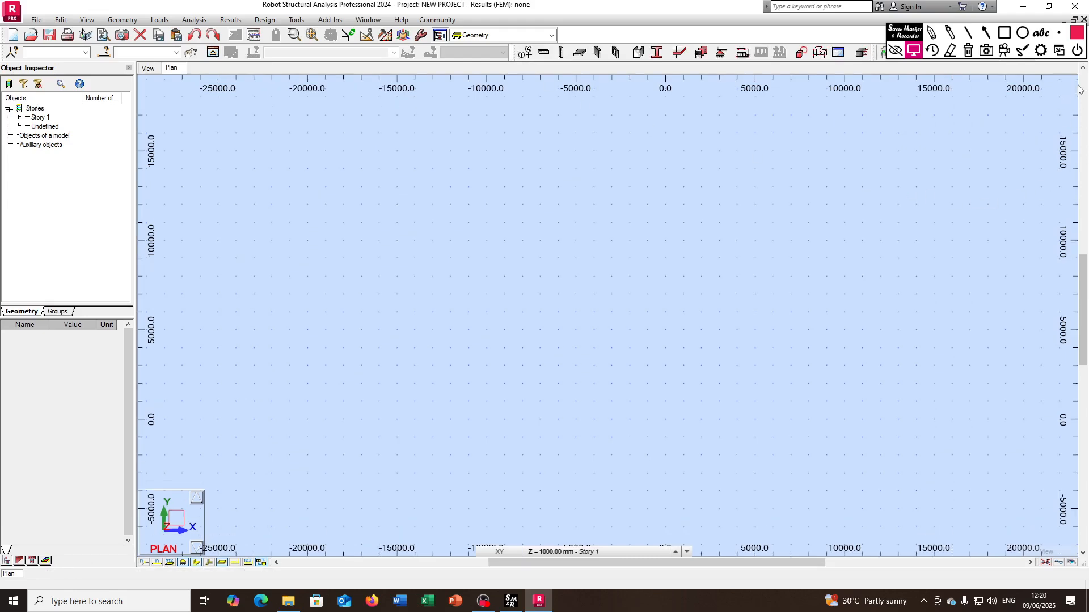
pyautogui.moveTo(1080, 90); pyautogui.dragTo(1080, 91)
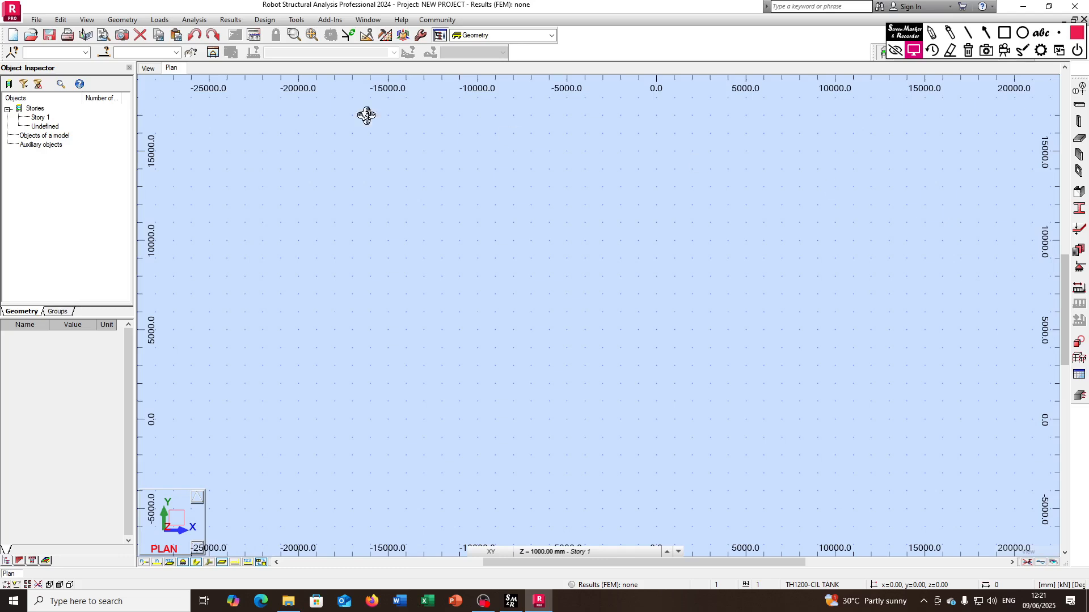
pyautogui.click(1004, 37)
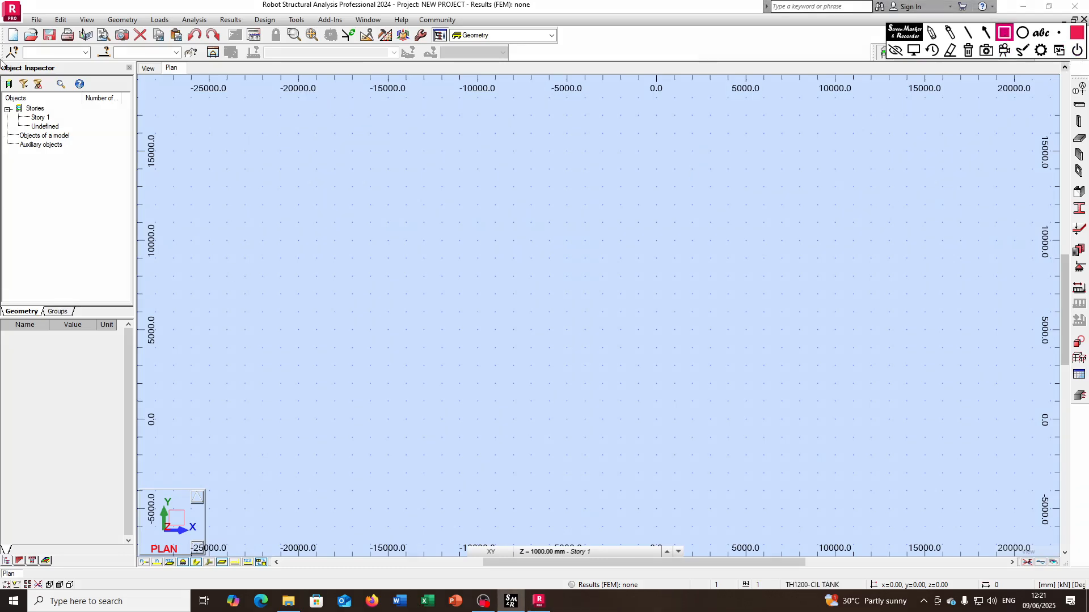
pyautogui.moveTo(1, 61)
pyautogui.mouseDown()
pyautogui.moveTo(64, 107)
pyautogui.moveTo(165, 385)
pyautogui.moveTo(152, 570)
pyautogui.mouseUp()
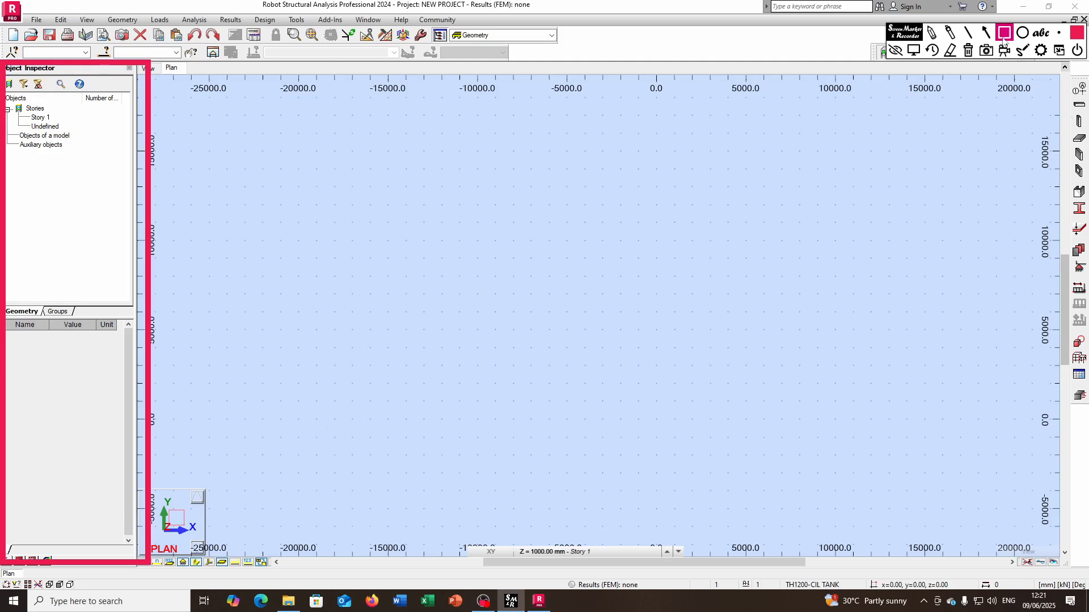
pyautogui.click(950, 50)
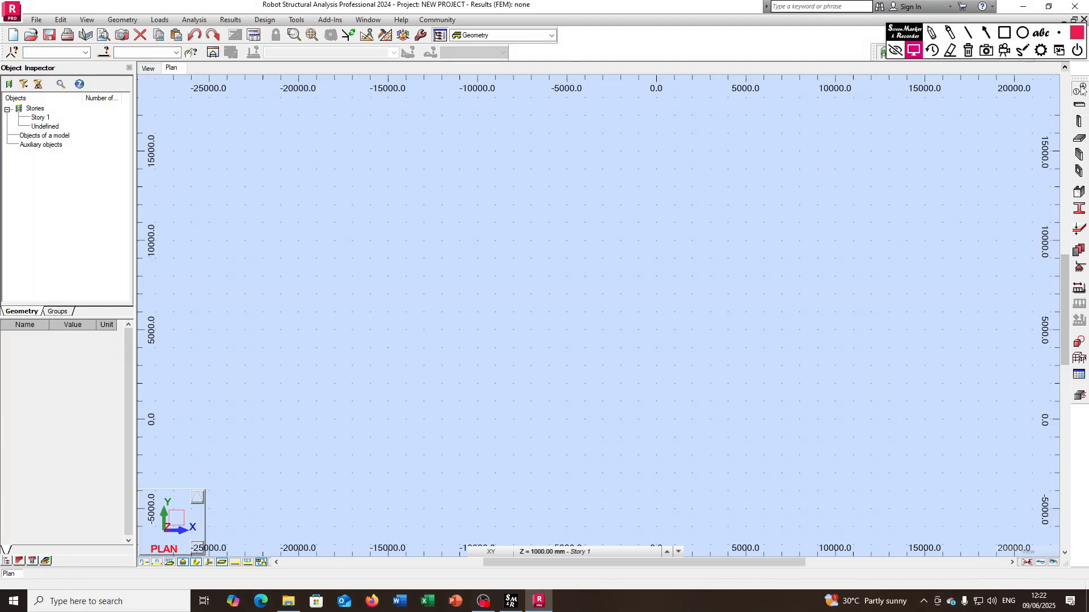
# Add Cartesian X structural axes starting at position 0, with 1 repetition at a distance of 5000 mm.
pyautogui.click(1079, 89)
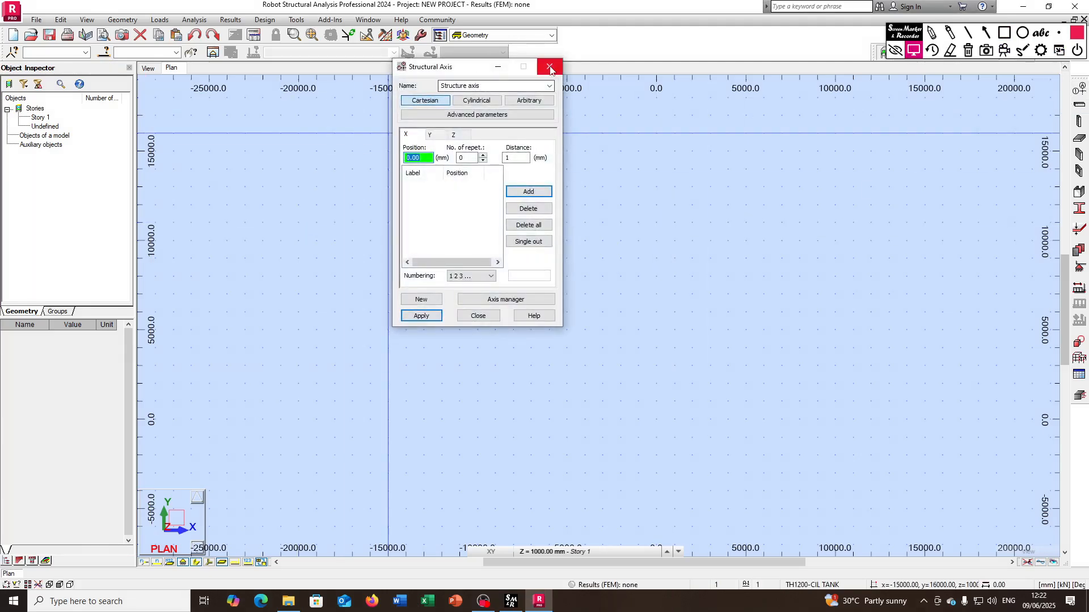
pyautogui.press('Tab')
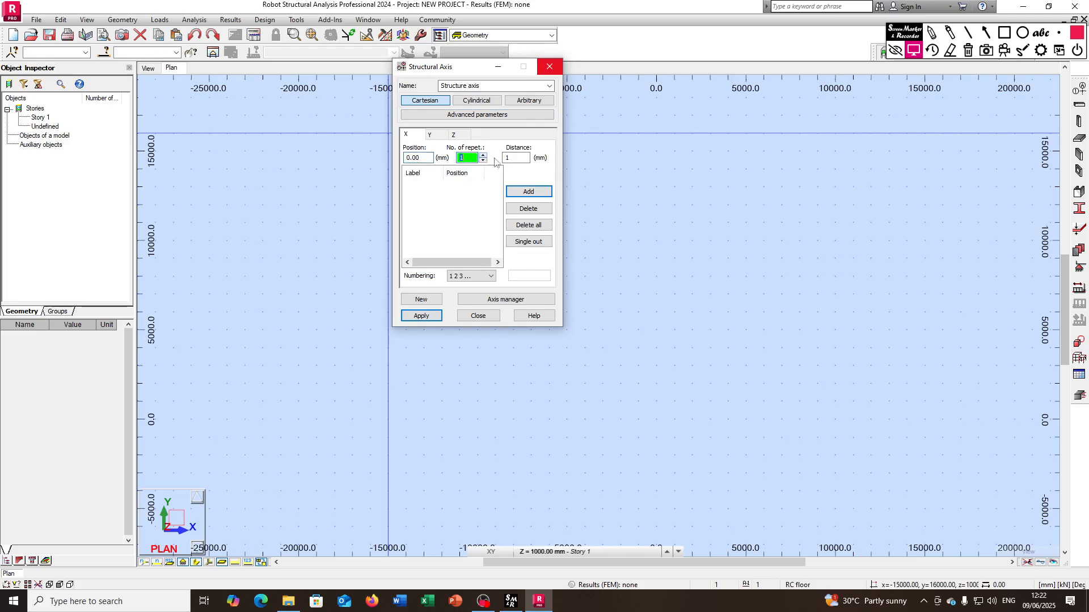
pyautogui.write('1')
pyautogui.press('Tab')
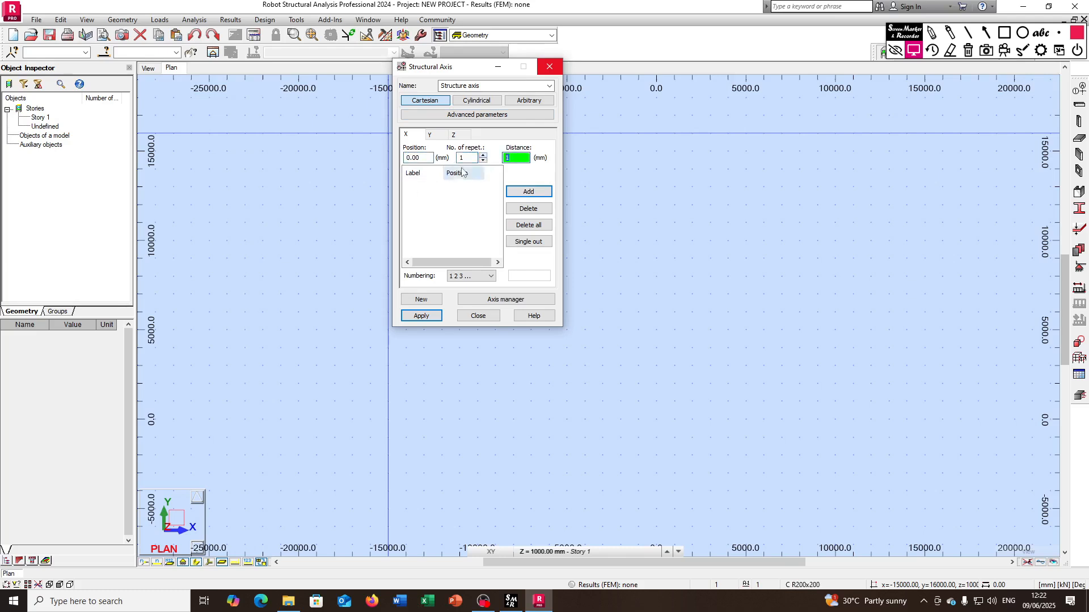
pyautogui.write('5000')
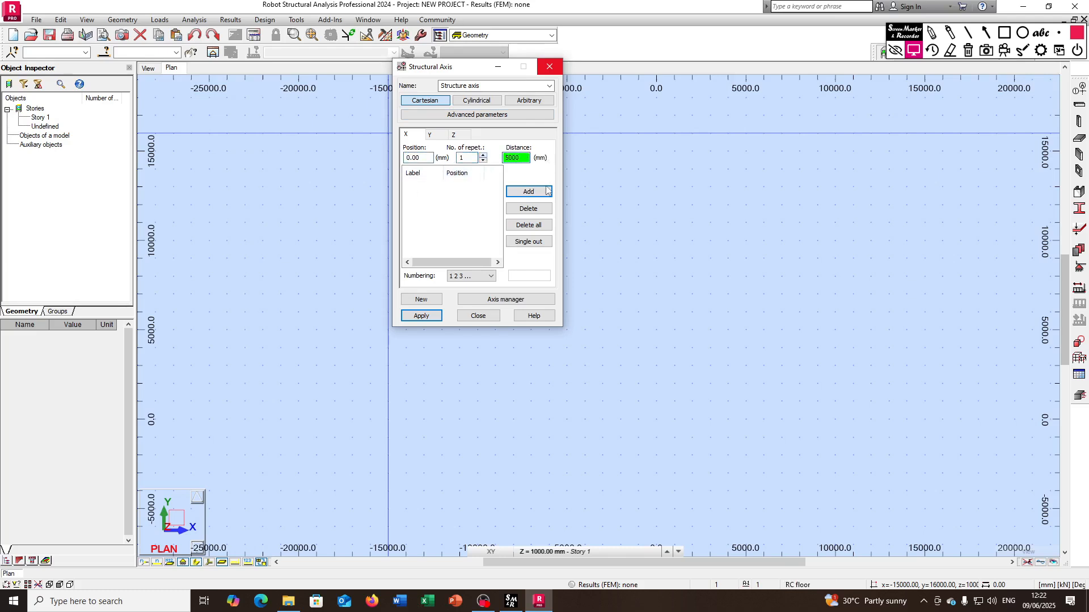
pyautogui.click(548, 191)
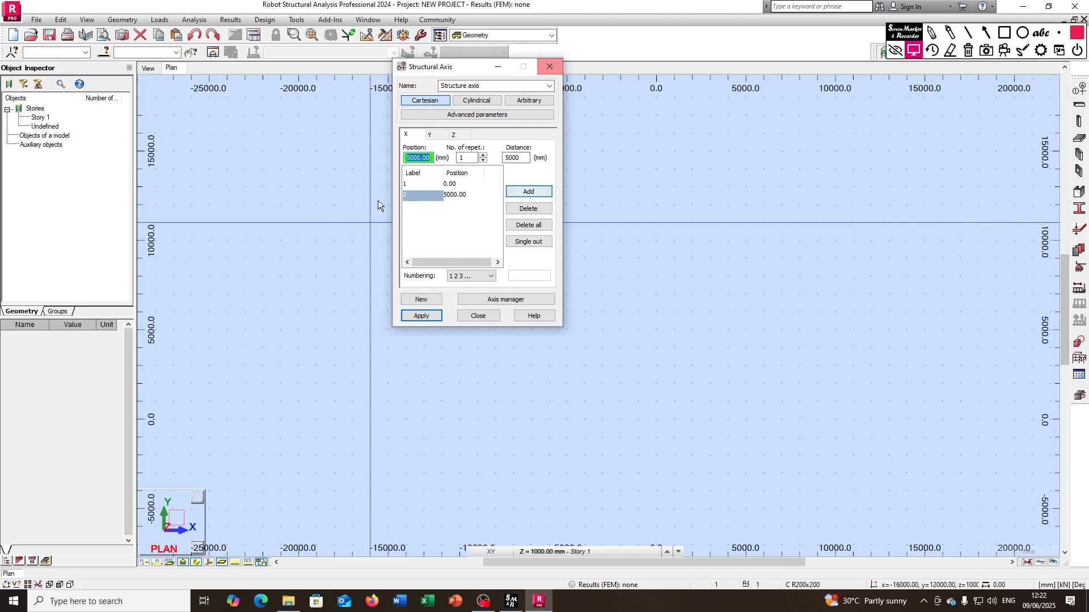
# Add Cartesian Y structural axes from position 0 with 1 repetition at 5000 mm and A B C numbering, and apply the axis grid.
pyautogui.click(434, 135)
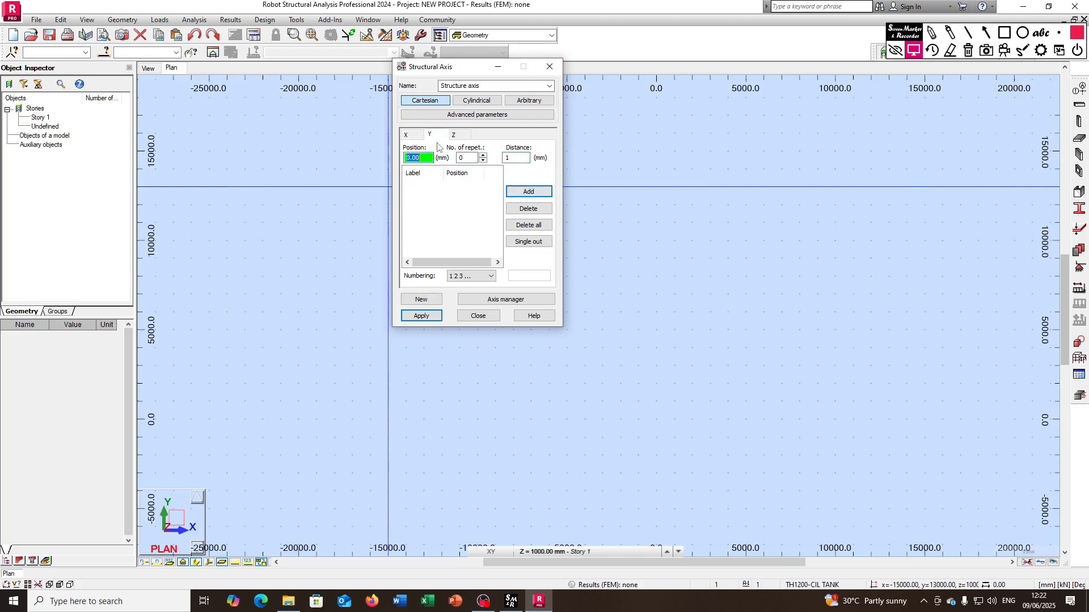
pyautogui.click(483, 156)
pyautogui.click(513, 157)
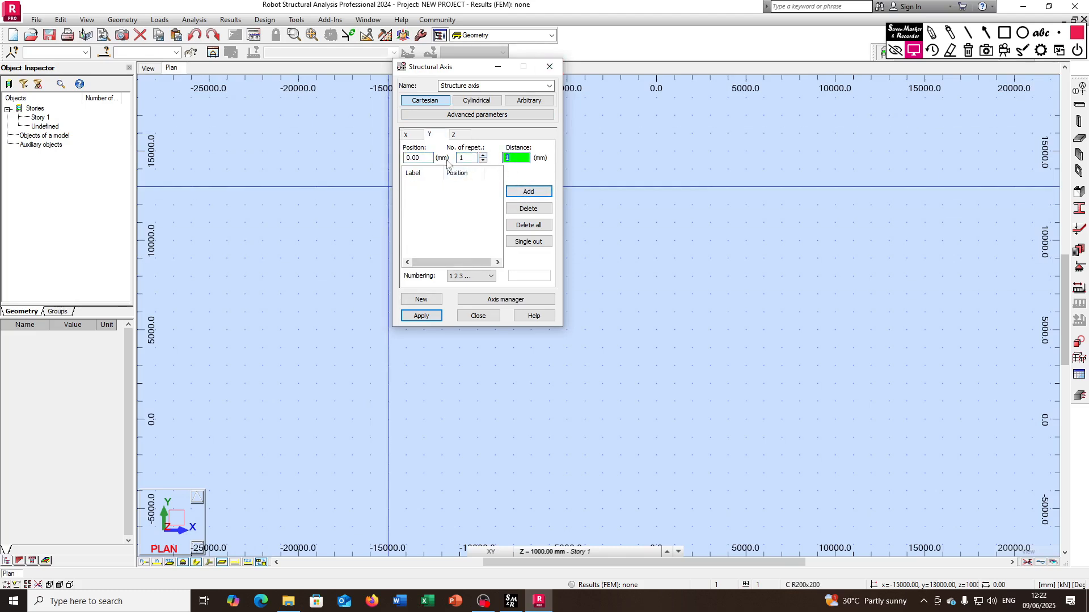
pyautogui.write('5000')
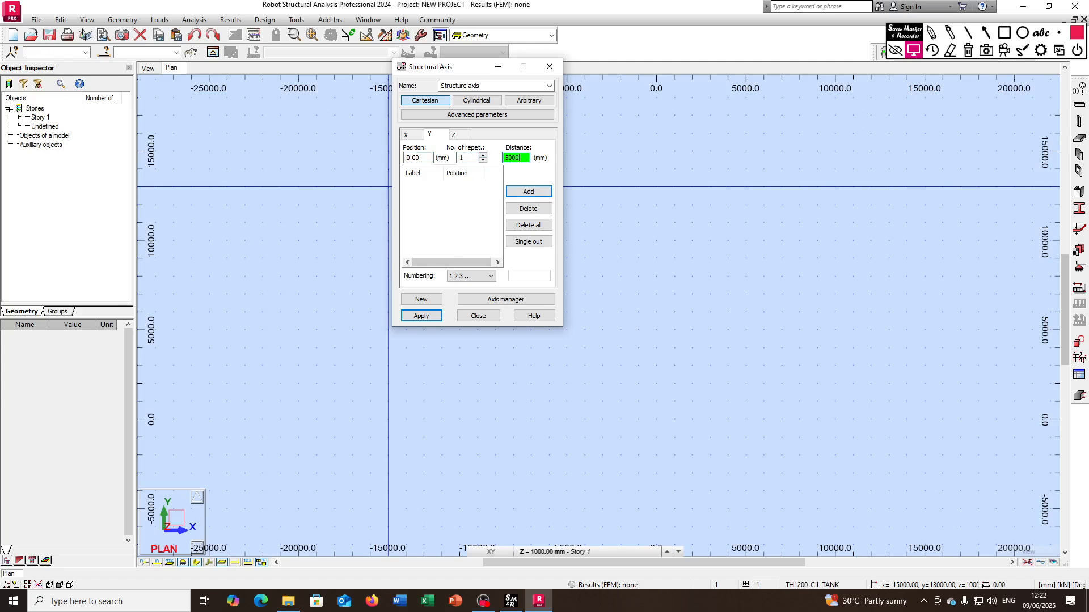
pyautogui.click(461, 276)
pyautogui.click(469, 294)
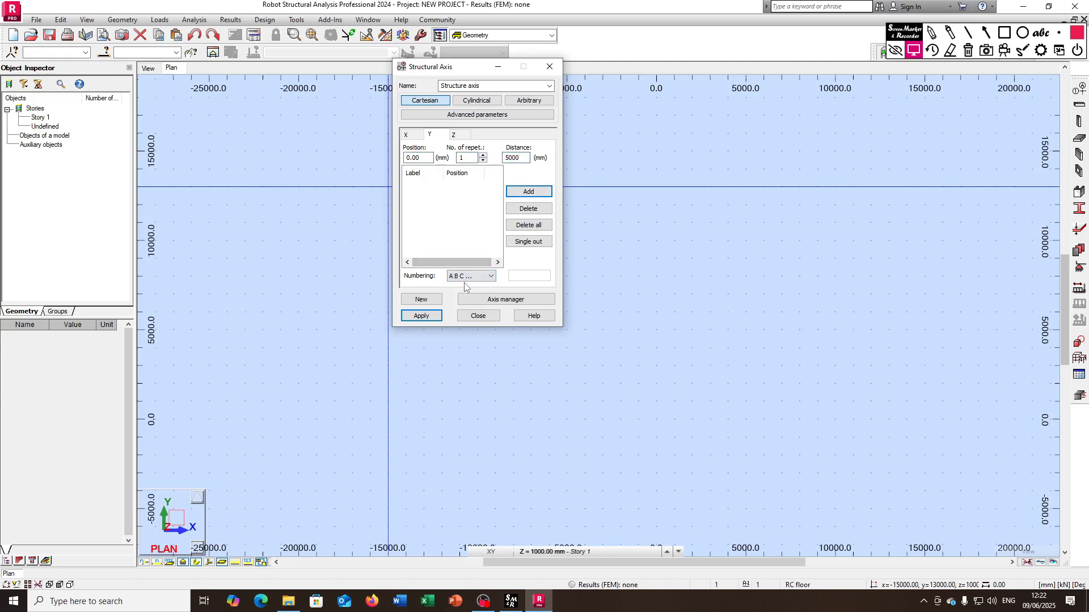
pyautogui.click(428, 321)
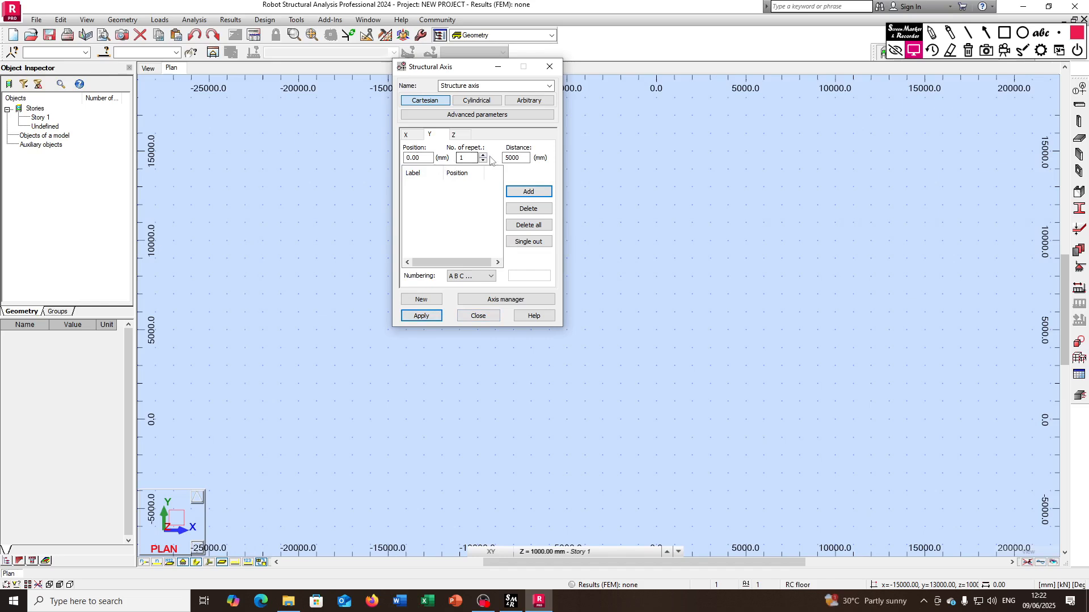
pyautogui.click(528, 192)
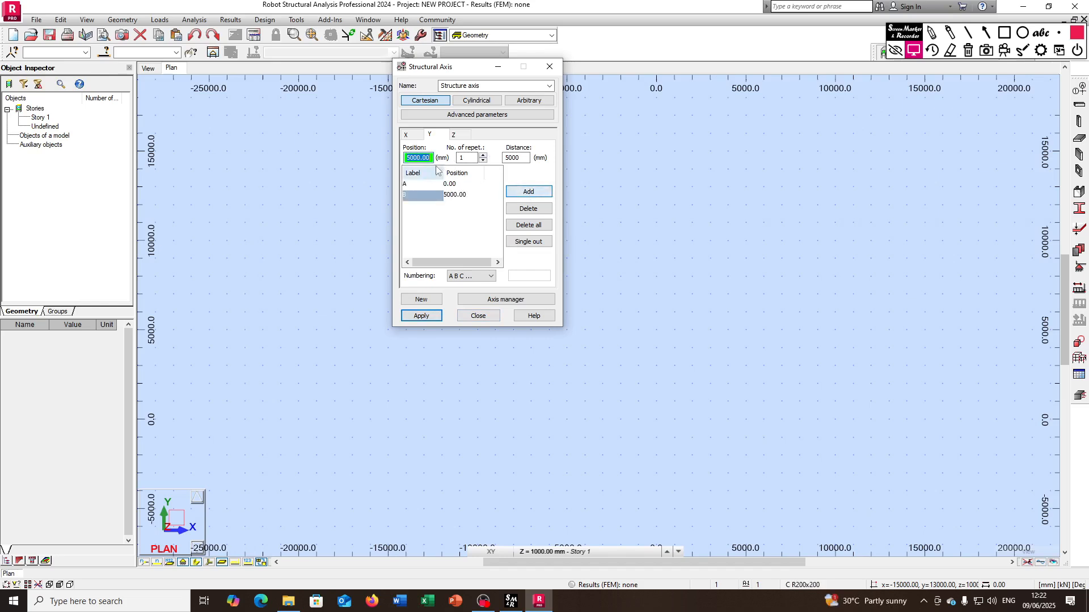
pyautogui.click(421, 316)
pyautogui.click(478, 316)
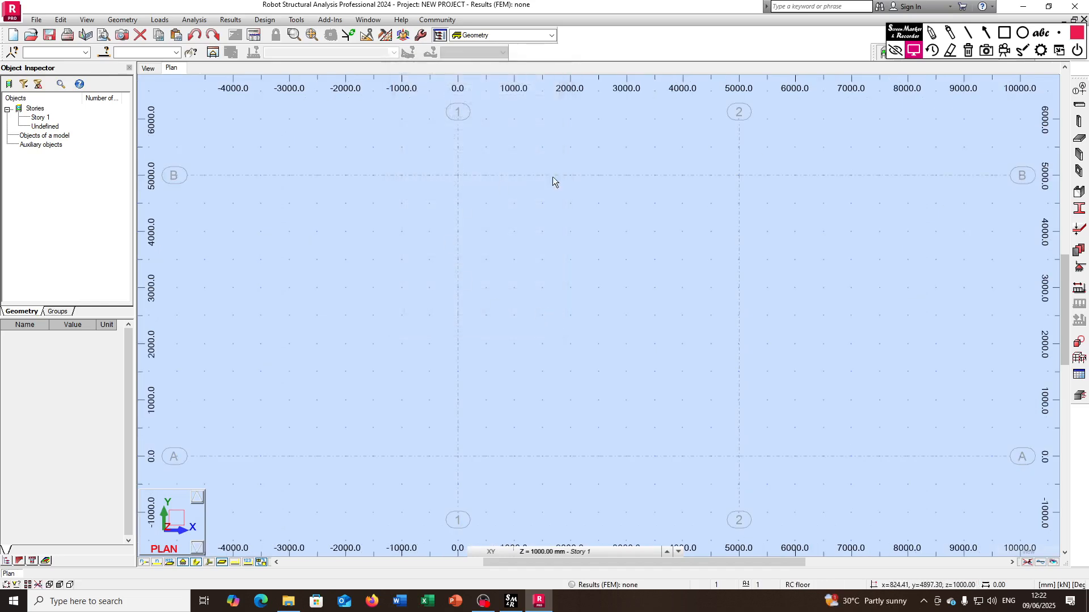
# Display the view settings for the XY plan and choose the 1000.00 mm level.
pyautogui.scroll(-2, 436, 363)
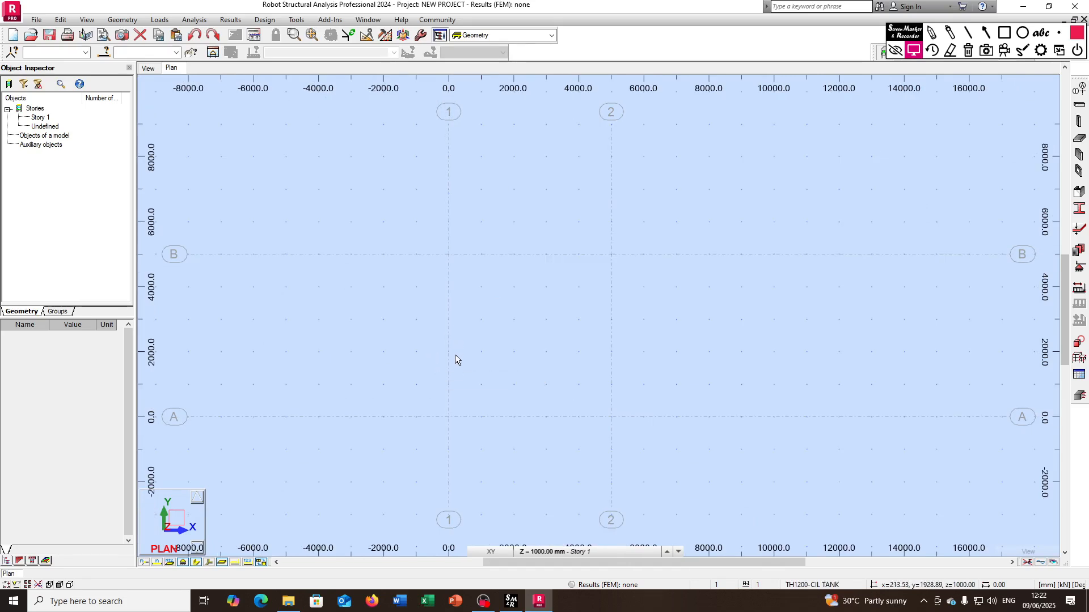
pyautogui.scroll(-2, 458, 287)
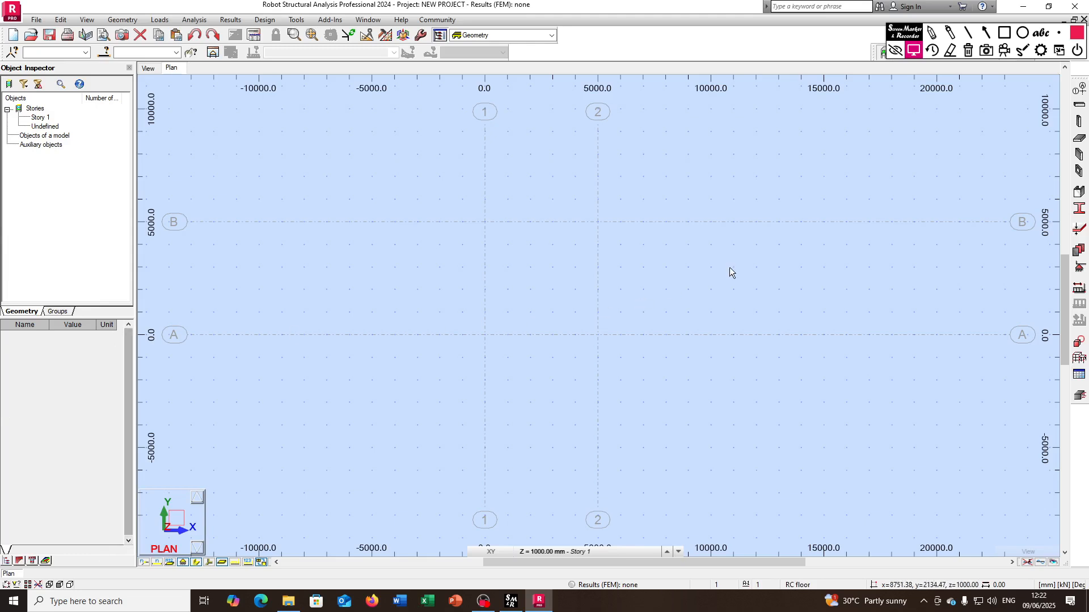
pyautogui.click(1079, 107)
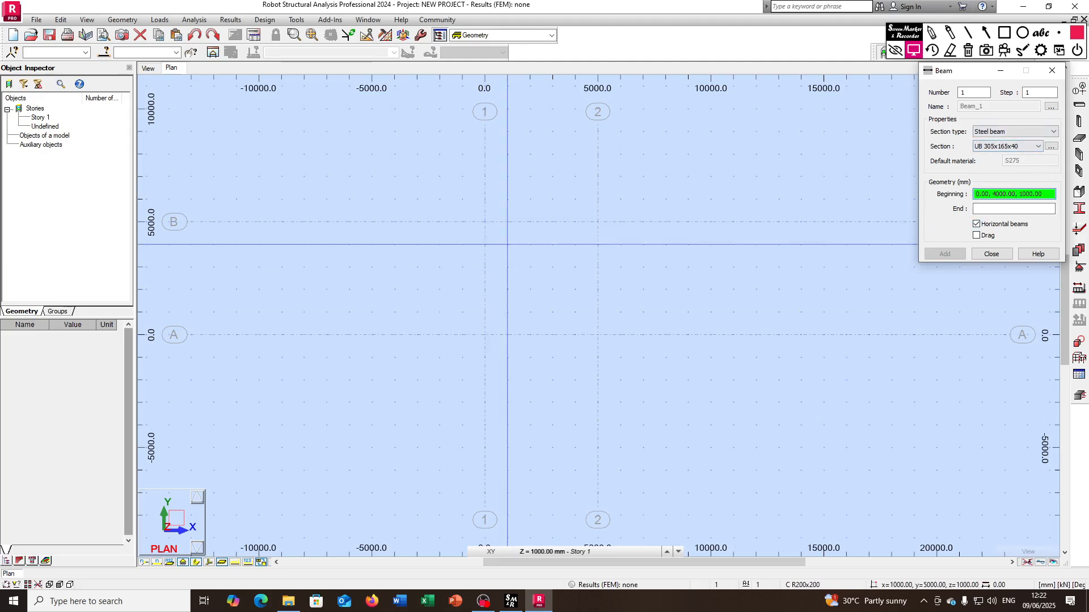
pyautogui.click(992, 254)
pyautogui.click(176, 532)
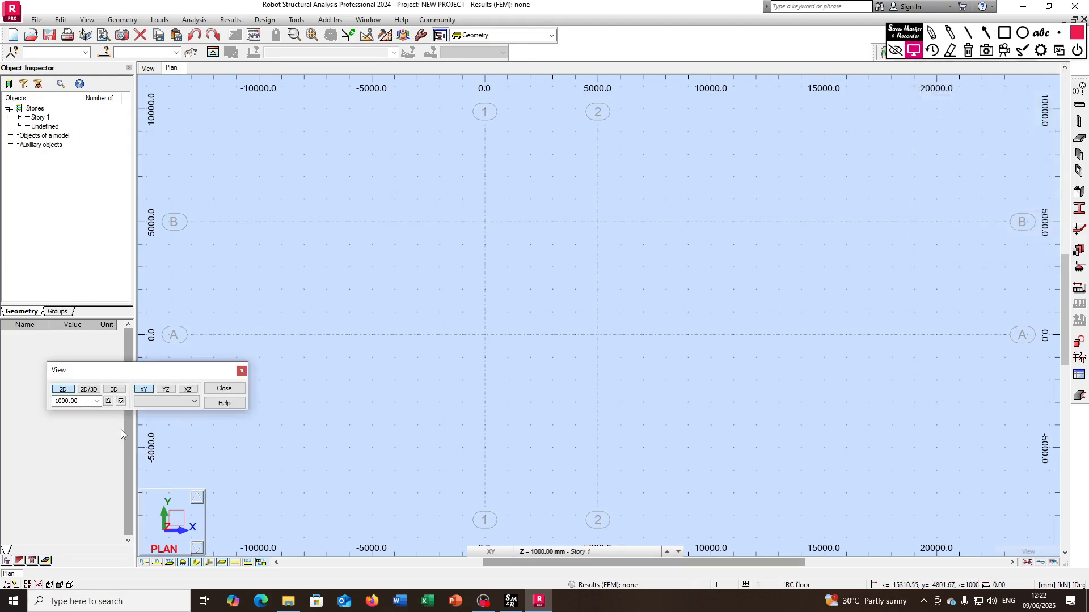
pyautogui.click(98, 402)
pyautogui.click(101, 418)
# Start defining a beam with section type RC beam and section B 30x50.
pyautogui.click(1079, 105)
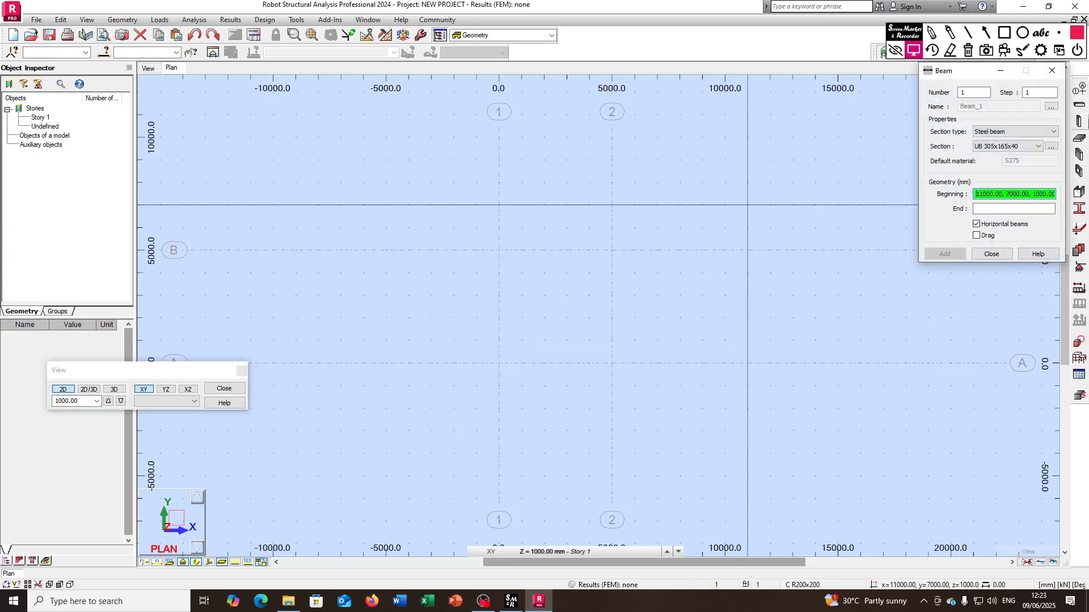
pyautogui.click(987, 132)
pyautogui.click(989, 149)
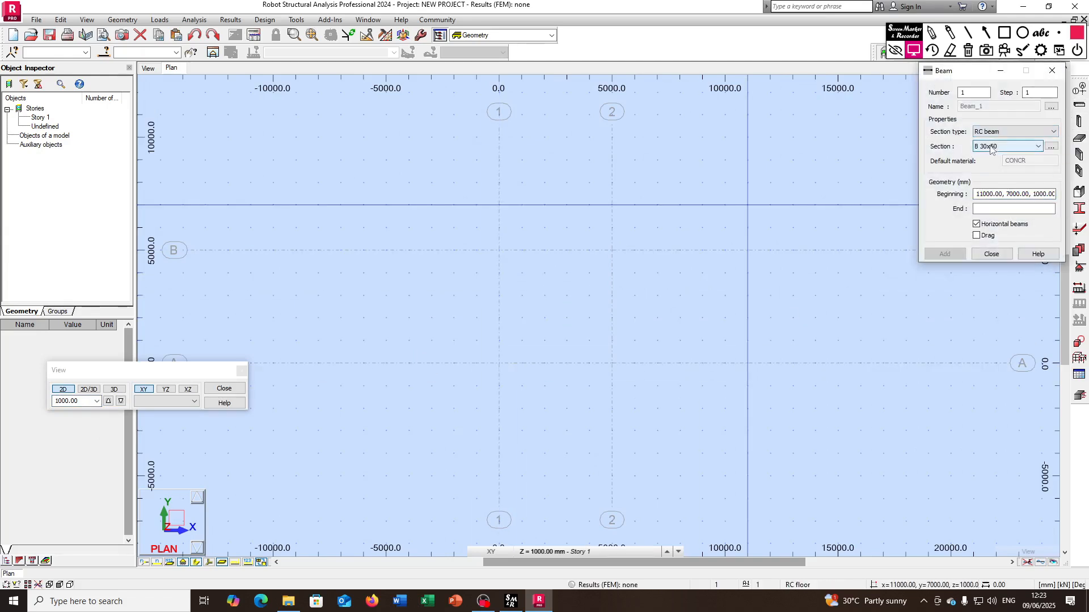
pyautogui.click(991, 148)
pyautogui.click(990, 155)
# Draw four beams around the square bay between axes 1 and 2 and axes A and B, and end the beam definition.
pyautogui.click(499, 250)
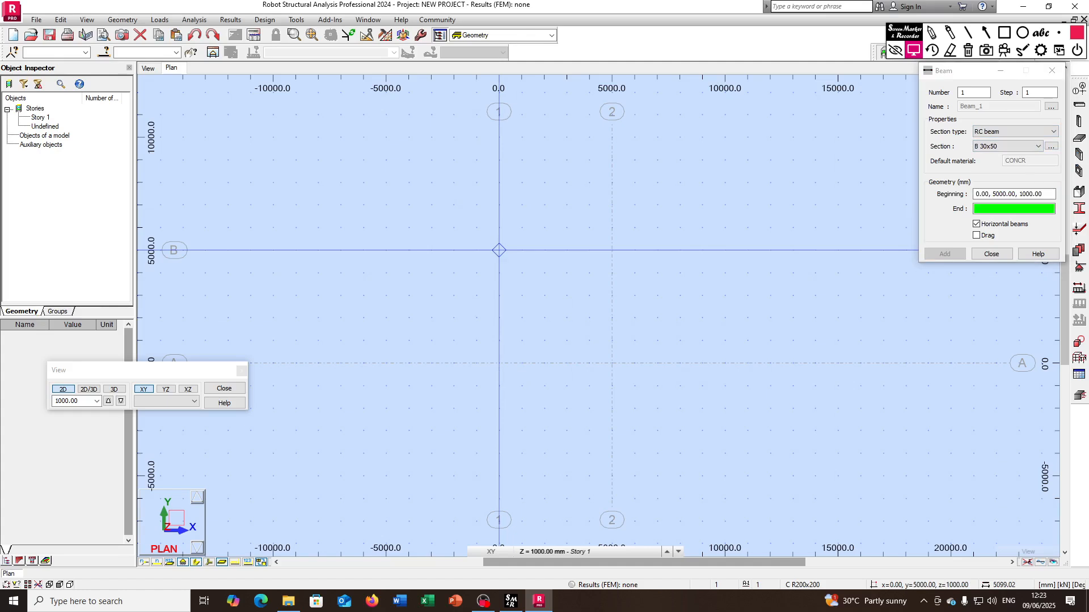
pyautogui.click(612, 250)
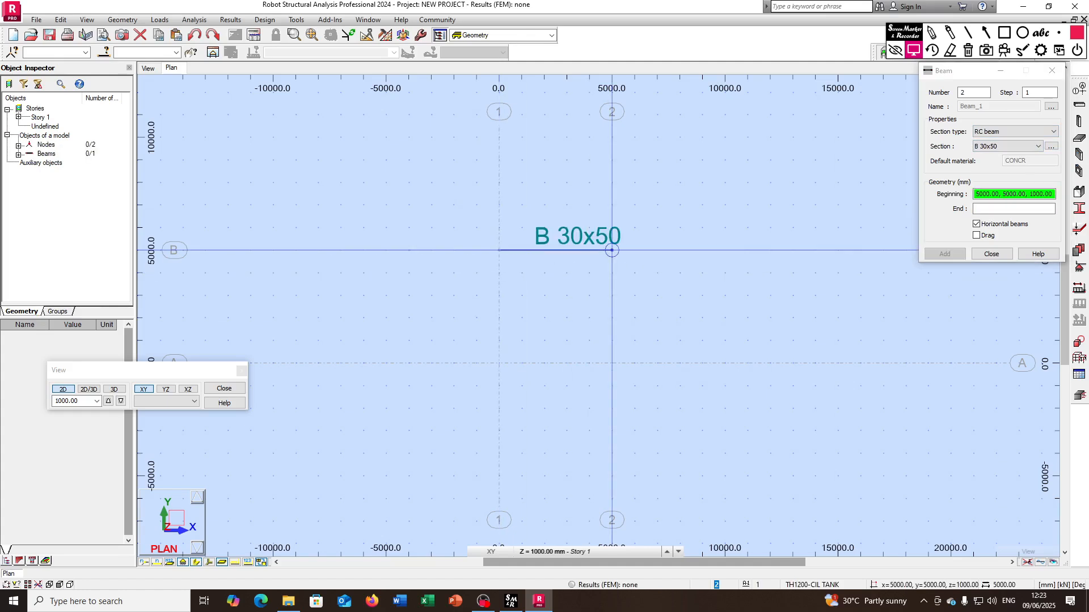
pyautogui.click(612, 363)
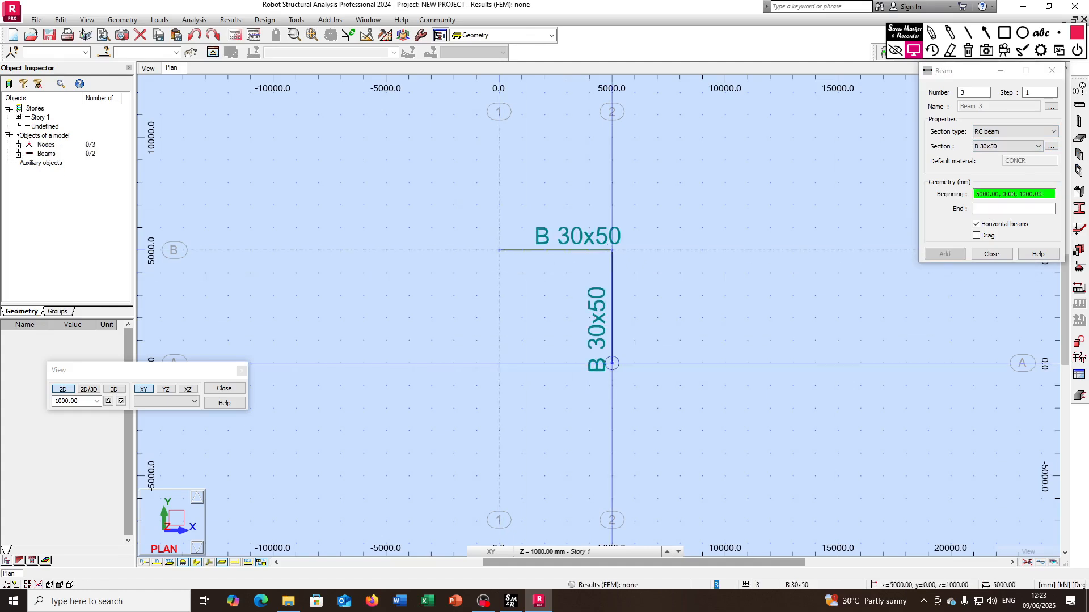
pyautogui.click(499, 363)
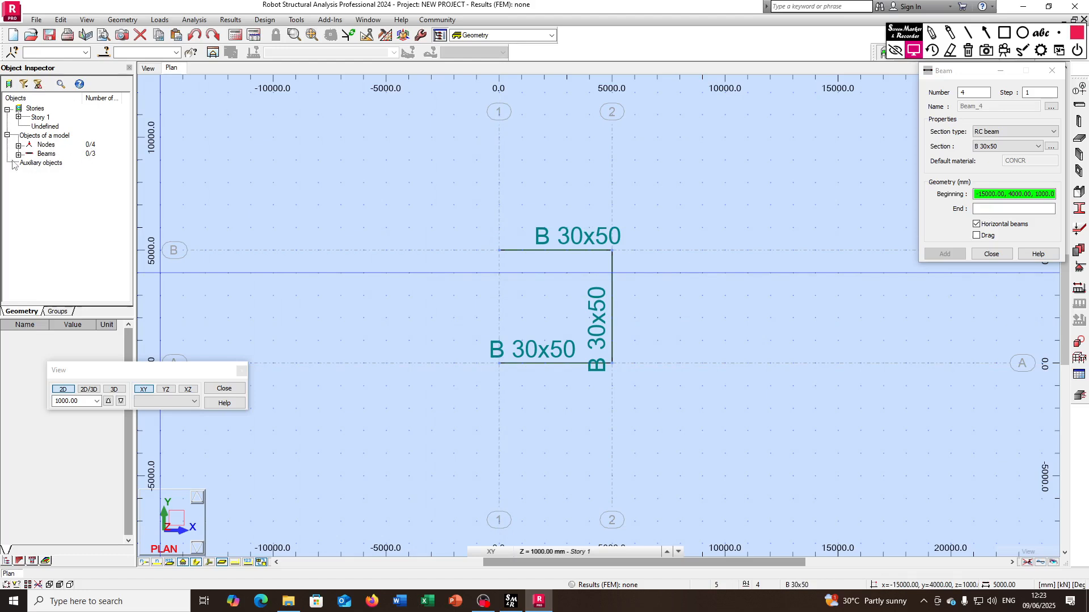
pyautogui.click(499, 250)
pyautogui.click(499, 363)
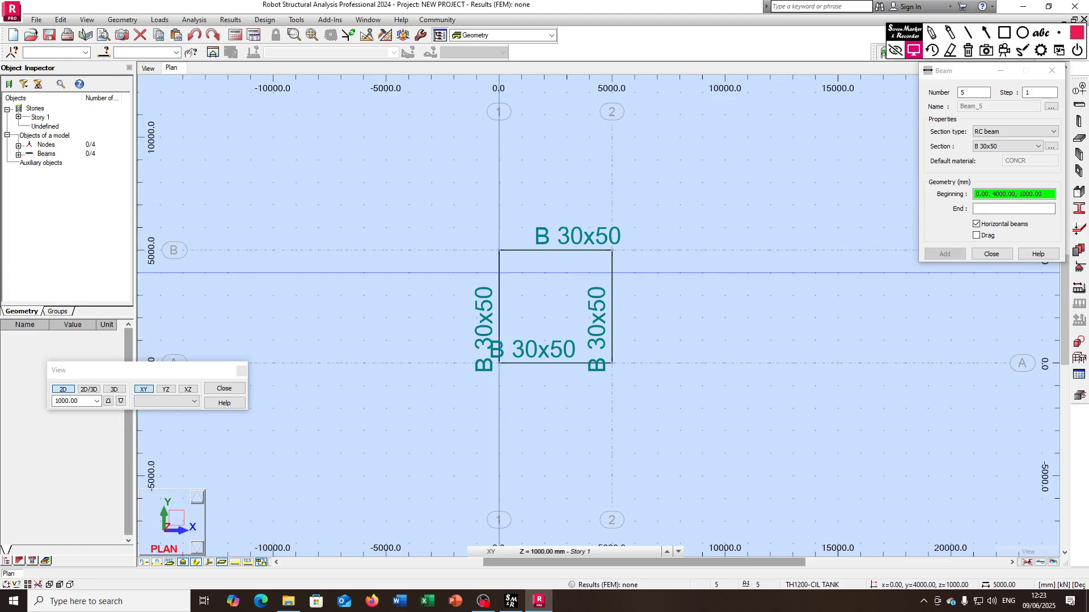
pyautogui.click(991, 254)
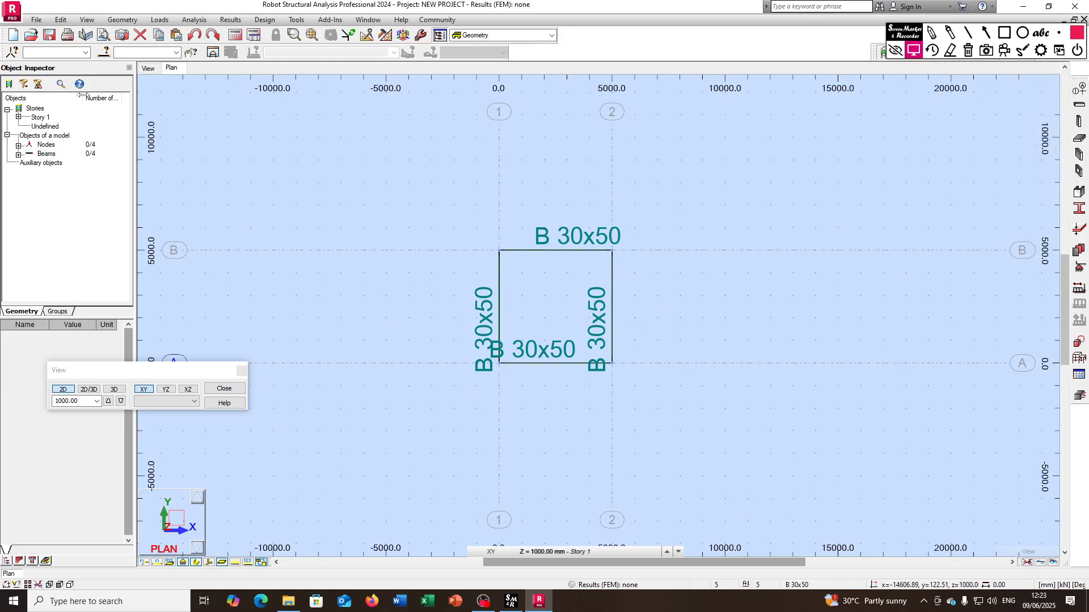
# Try section C 45x45 on the beam along axis B, and set its section to B R1000x1000.
pyautogui.click(19, 154)
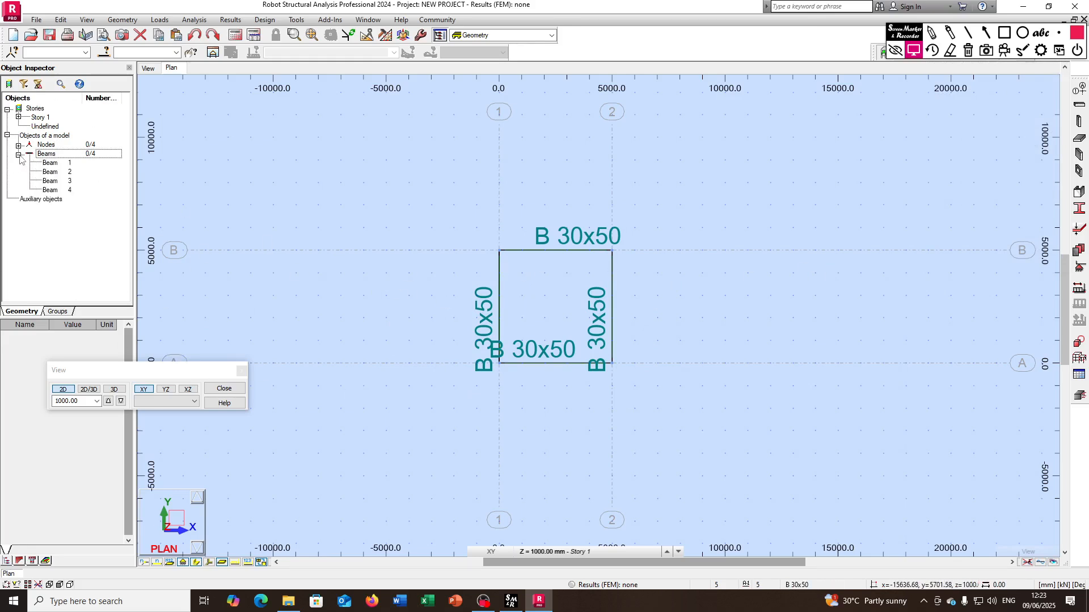
pyautogui.click(50, 164)
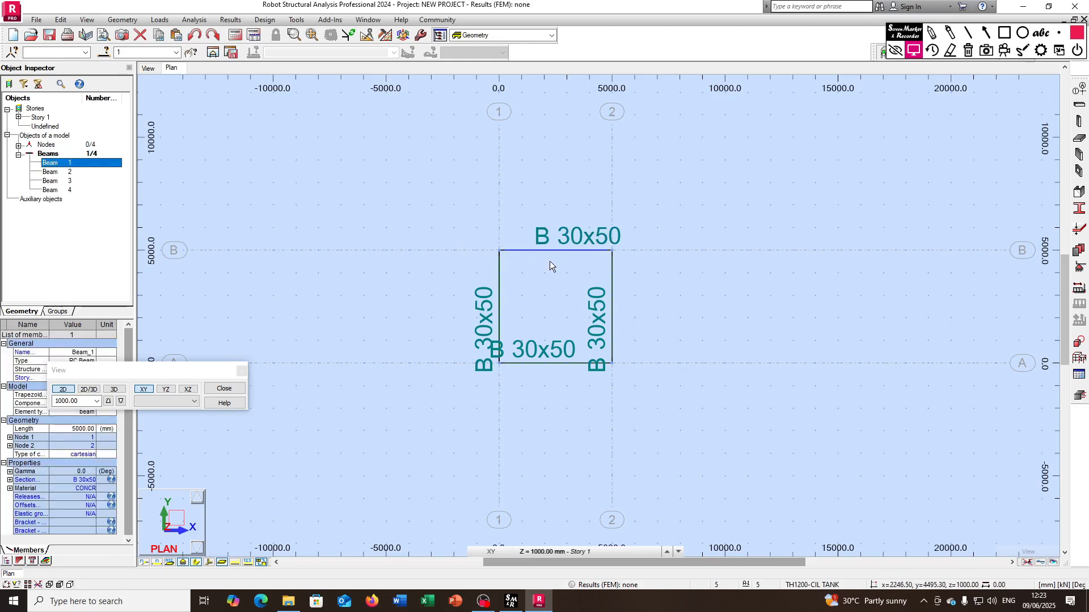
pyautogui.moveTo(148, 376); pyautogui.dragTo(268, 247)
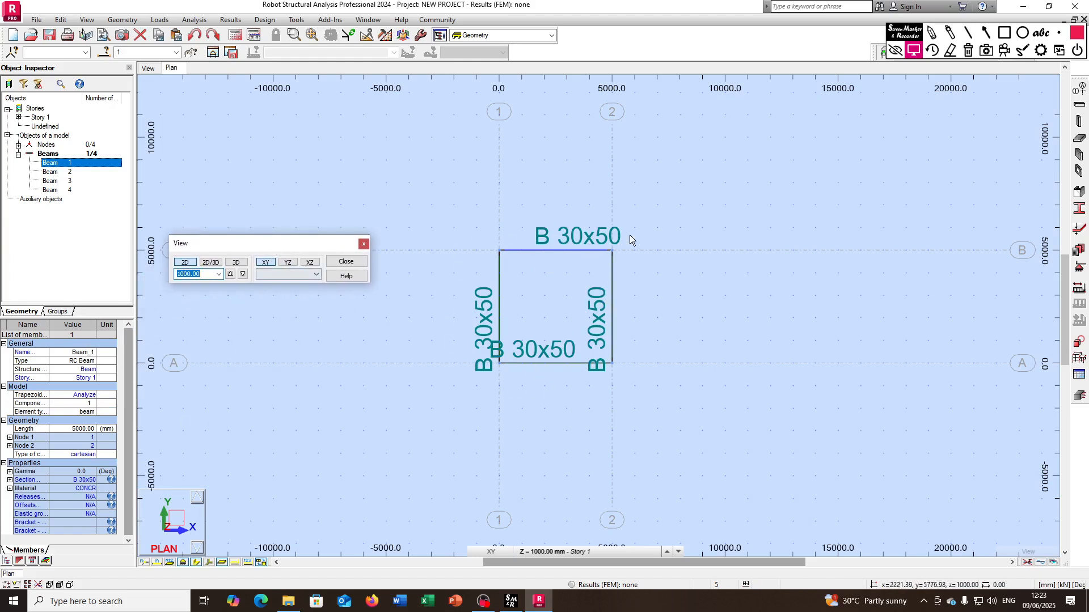
pyautogui.click(85, 480)
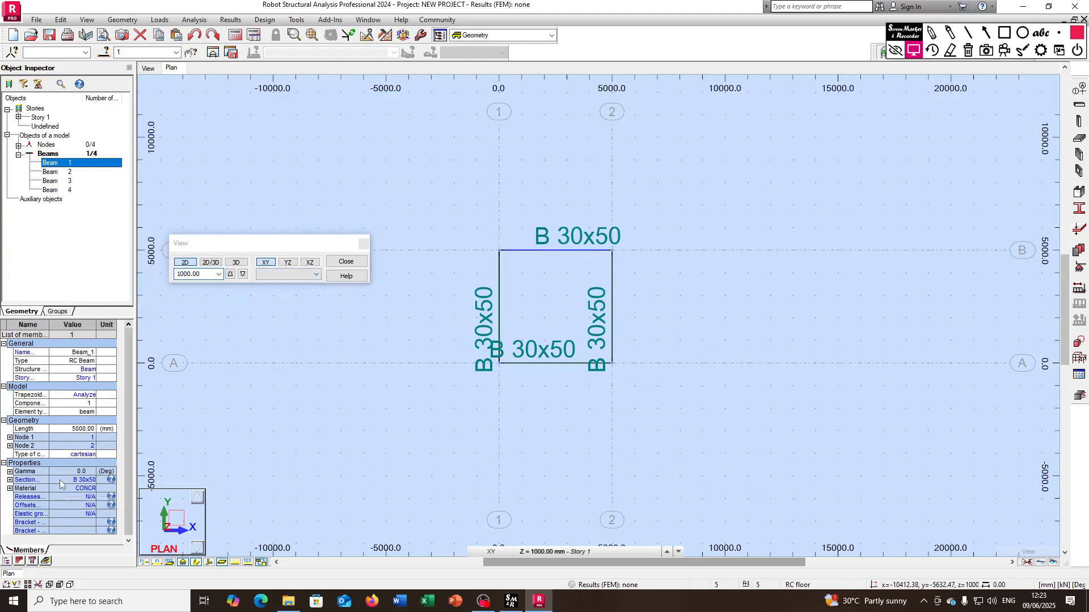
pyautogui.click(65, 509)
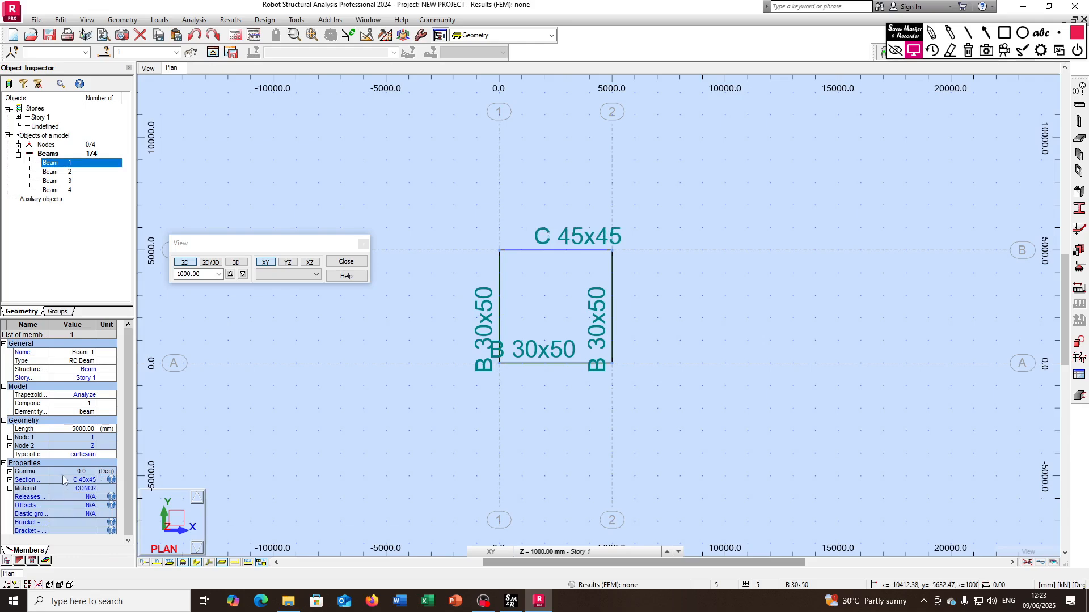
pyautogui.click(66, 481)
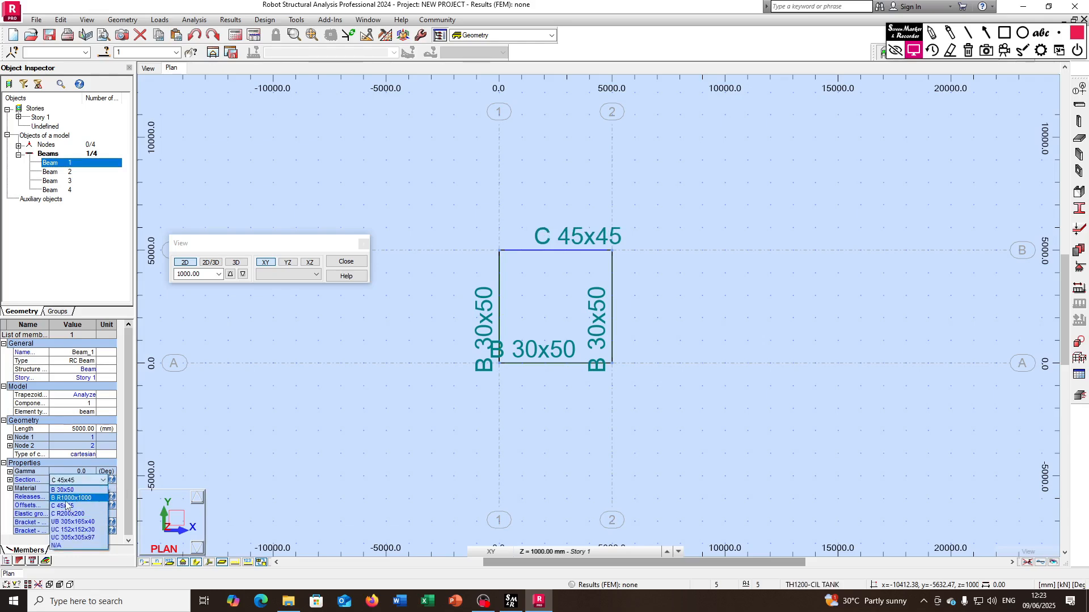
pyautogui.click(69, 498)
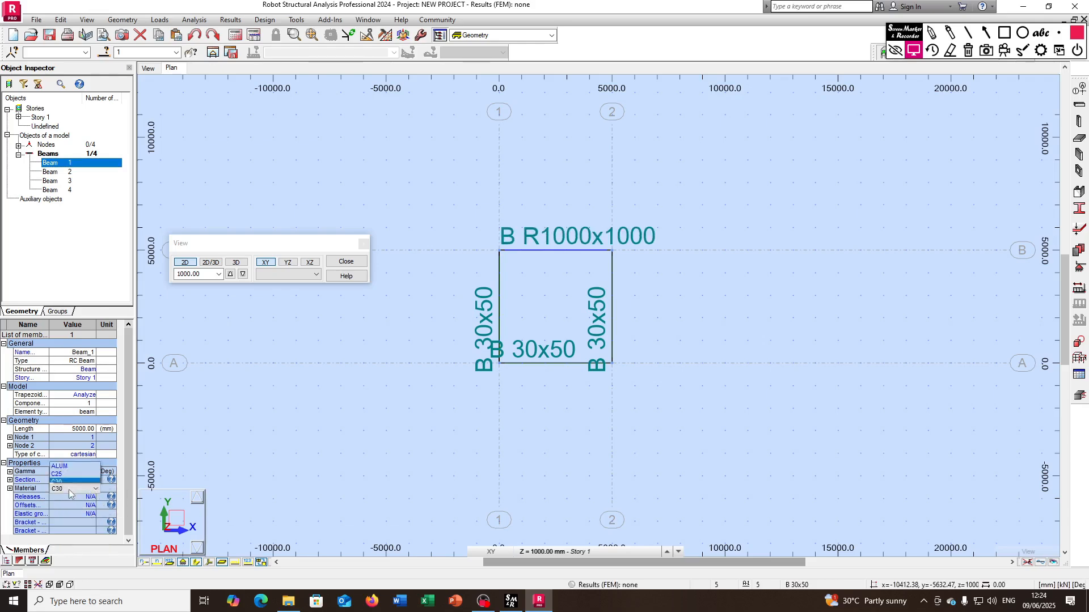
# Set the material of the beam along axis B to C45 and its gamma angle to 90 degrees.
pyautogui.click(69, 488)
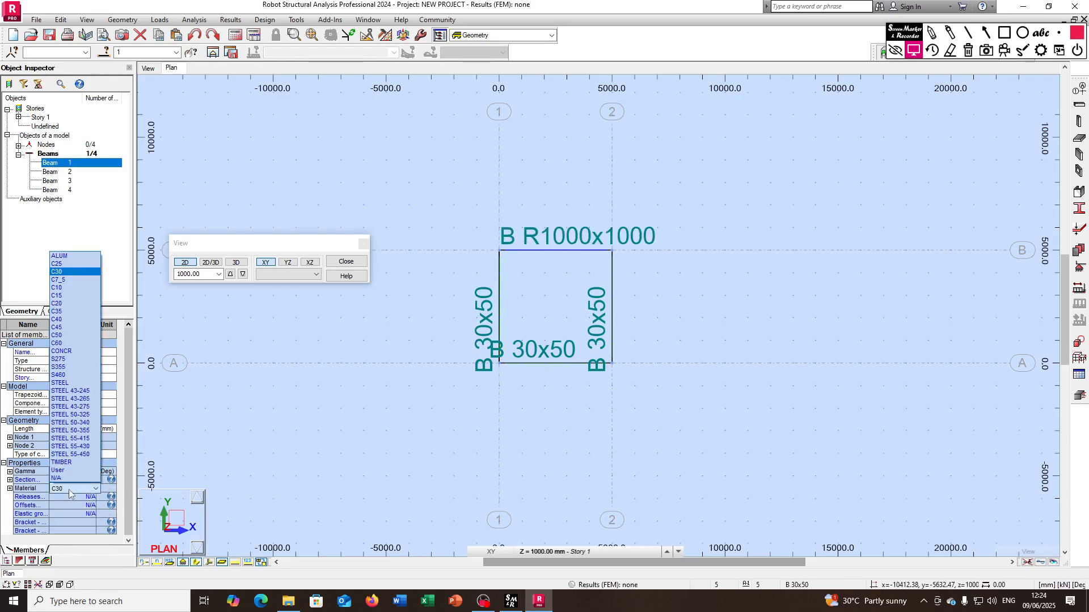
pyautogui.click(61, 327)
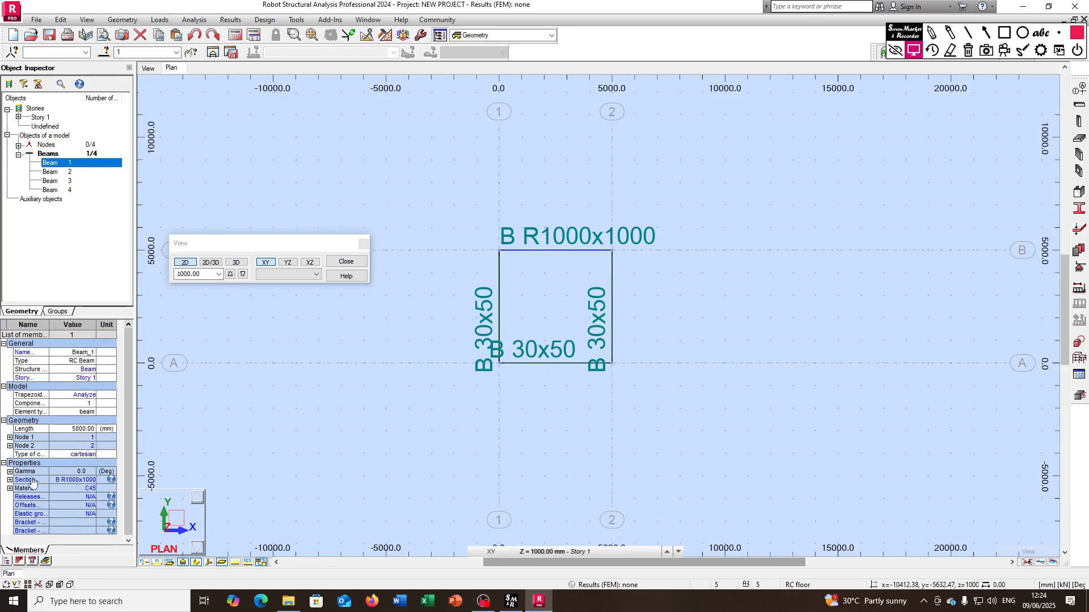
pyautogui.click(10, 472)
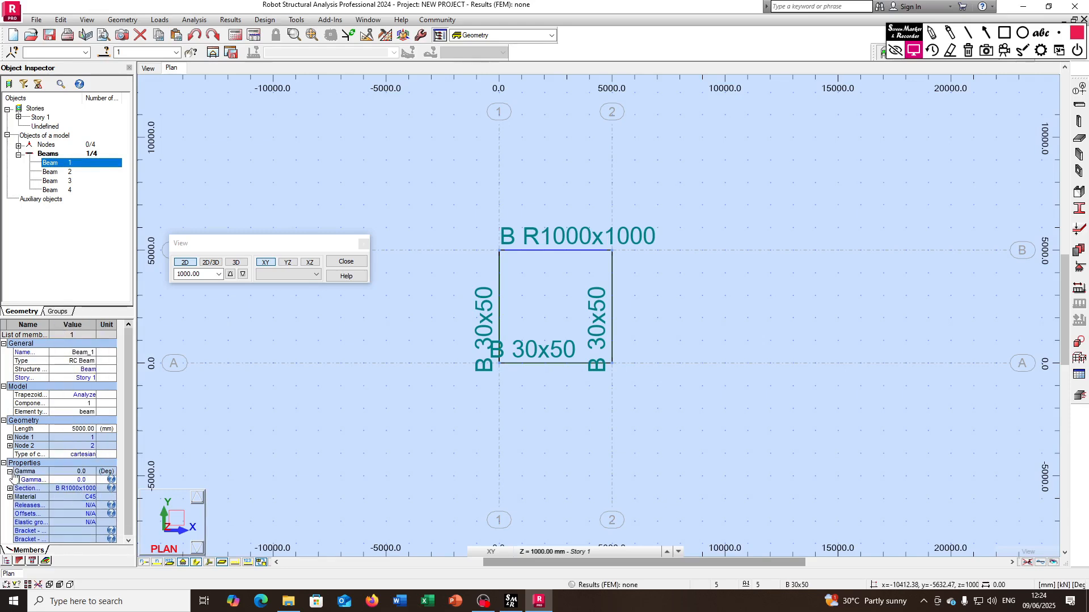
pyautogui.click(73, 480)
pyautogui.write('90')
pyautogui.click(79, 481)
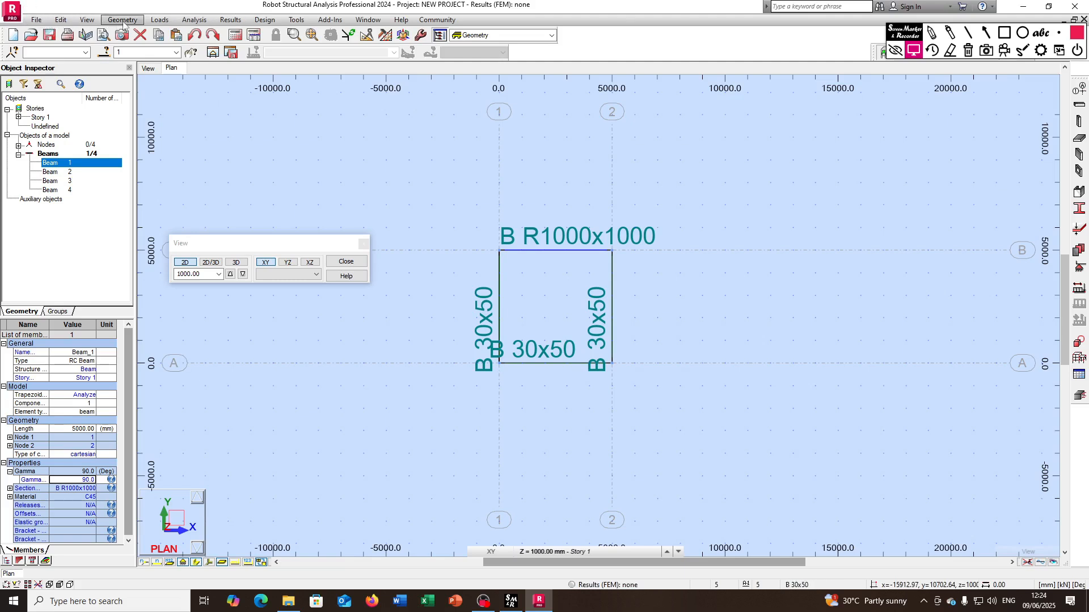
pyautogui.click(1005, 33)
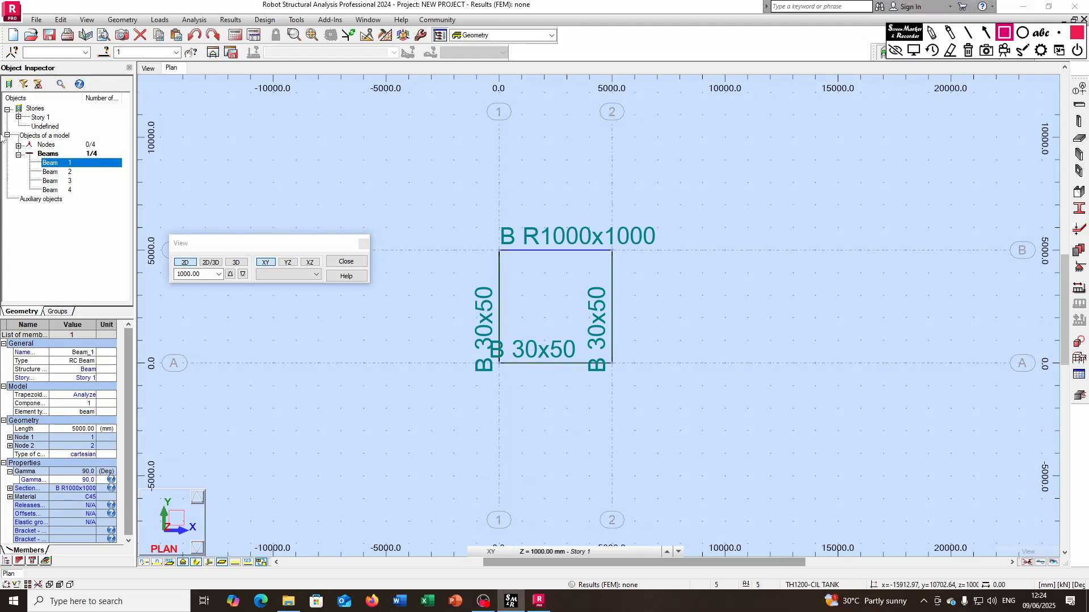
pyautogui.moveTo(2, 27); pyautogui.dragTo(595, 46)
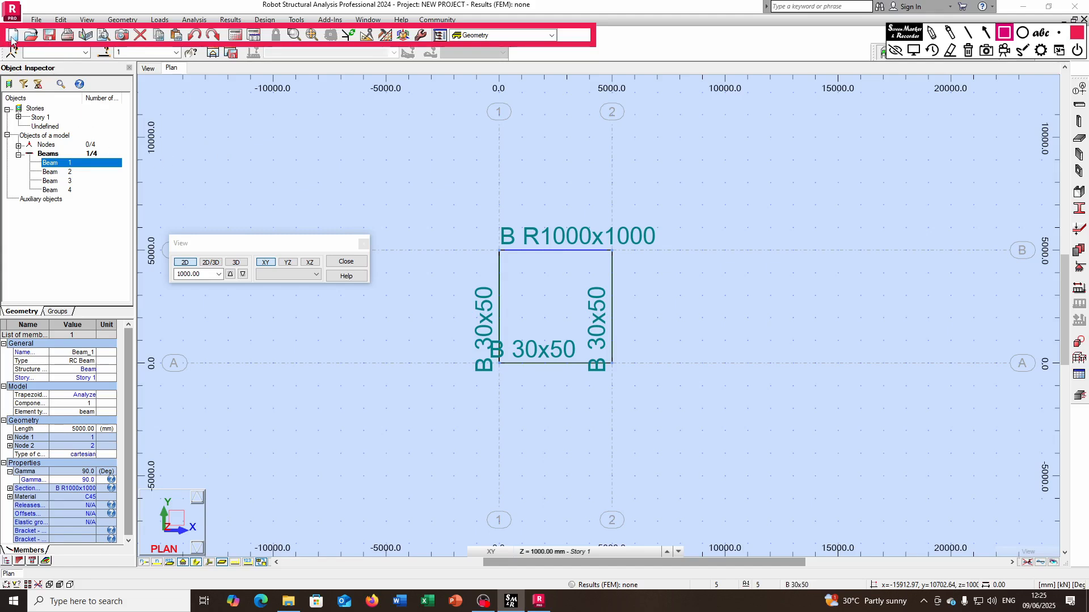
pyautogui.click(950, 50)
pyautogui.click(521, 43)
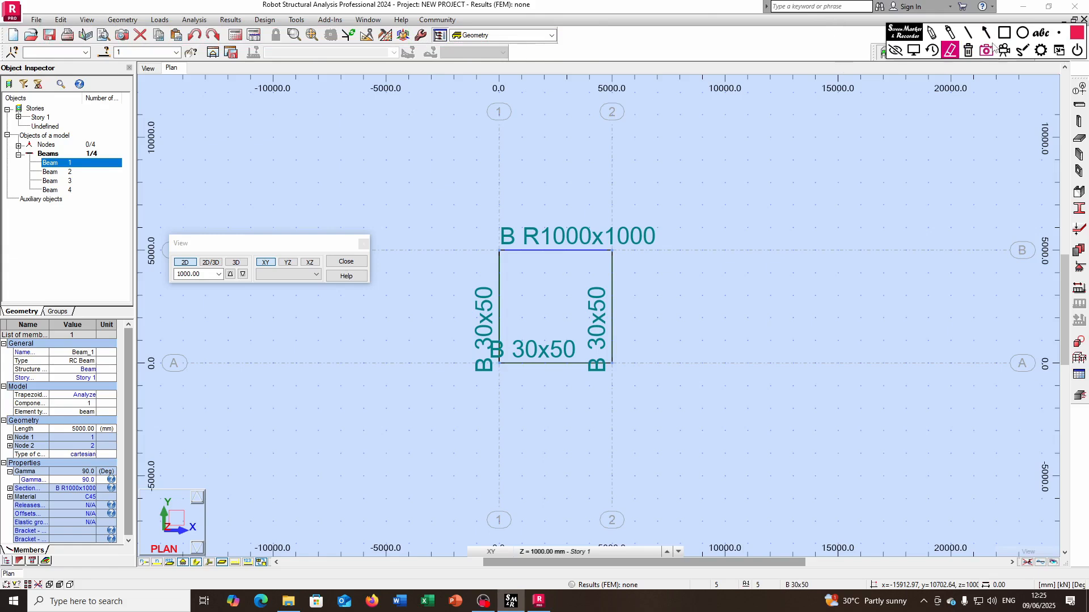
pyautogui.click(913, 50)
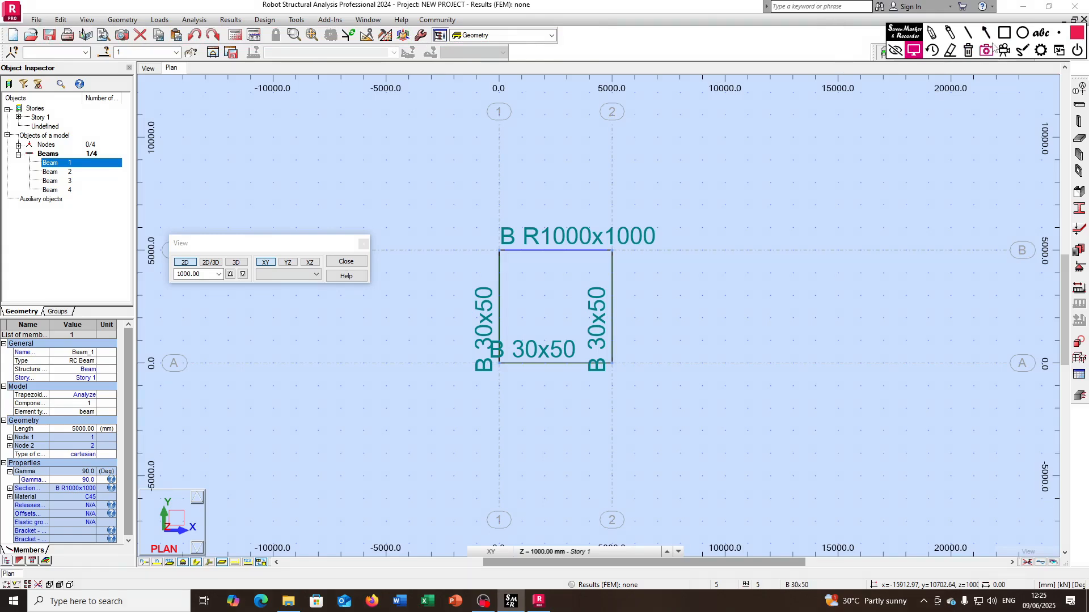
# Look at the project types offered for a new project and dismiss the selection without choosing one.
pyautogui.click(13, 35)
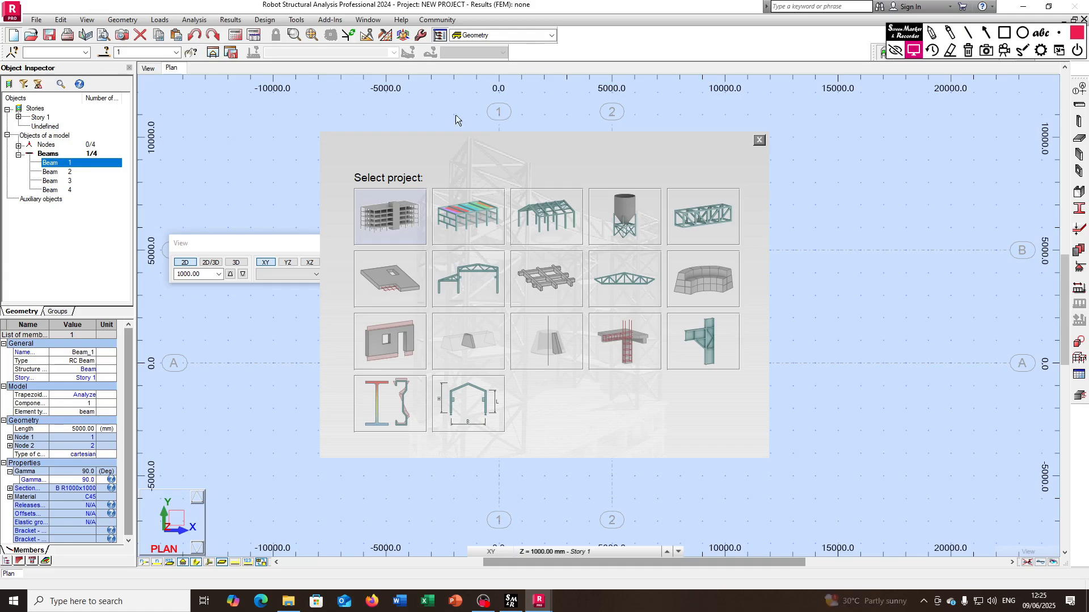
pyautogui.click(759, 142)
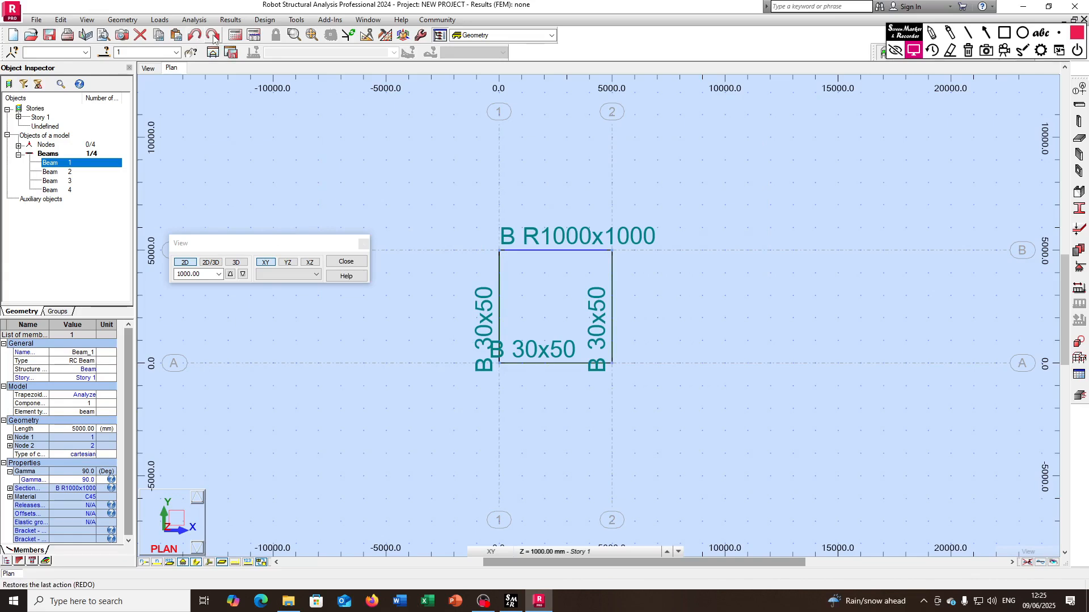
# Look at the Options of FE Mesh Generation and the Edit commands, closing each set again.
pyautogui.click(384, 36)
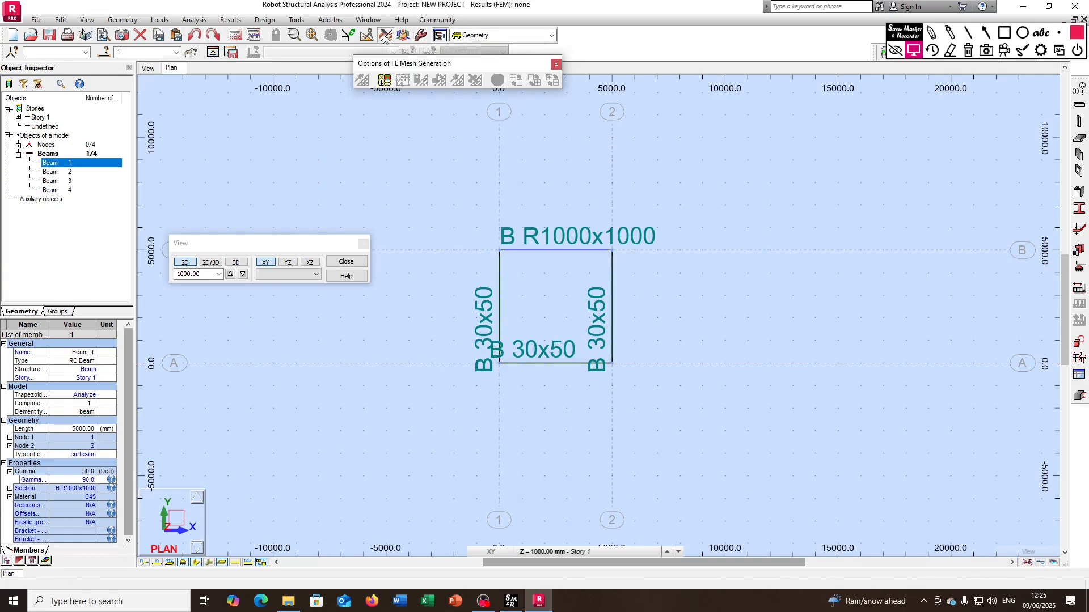
pyautogui.click(556, 64)
pyautogui.click(366, 37)
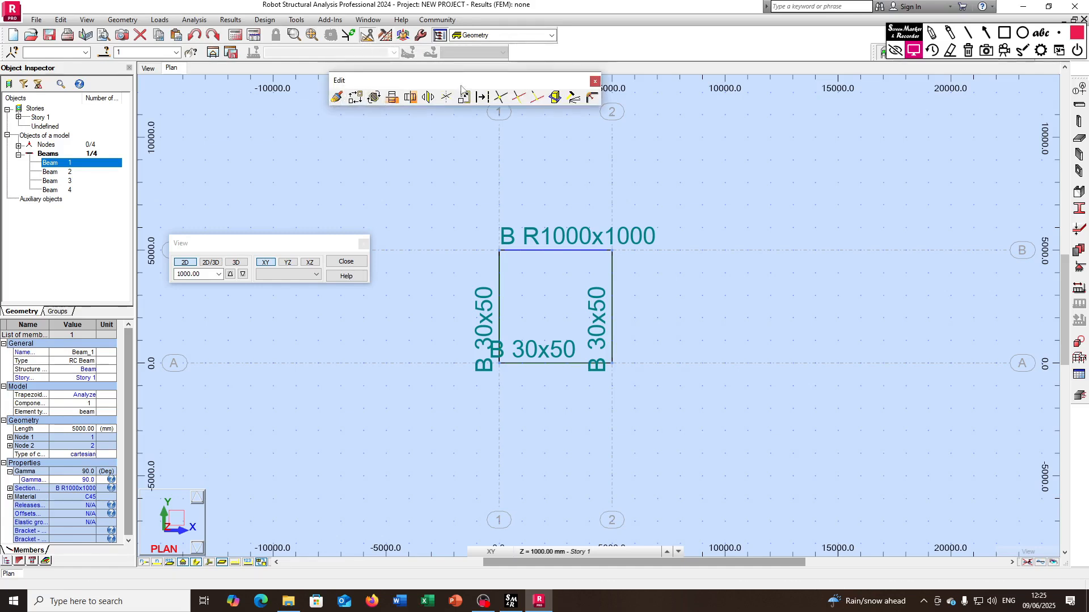
pyautogui.click(595, 81)
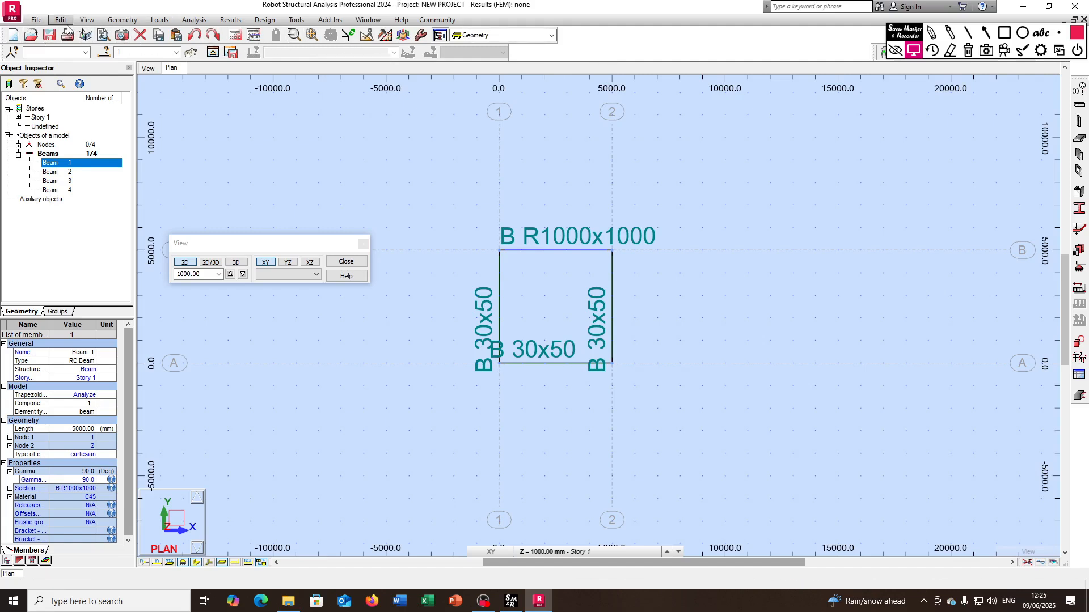
# Look through the available layouts, expand the Results group, and keep the Geometry layout.
pyautogui.click(550, 35)
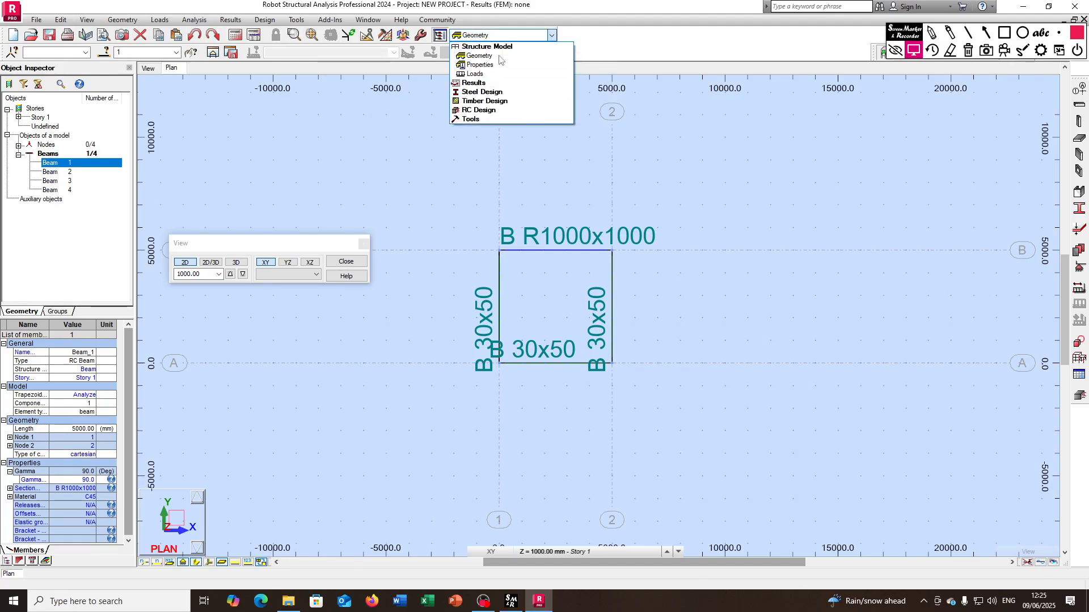
pyautogui.click(483, 84)
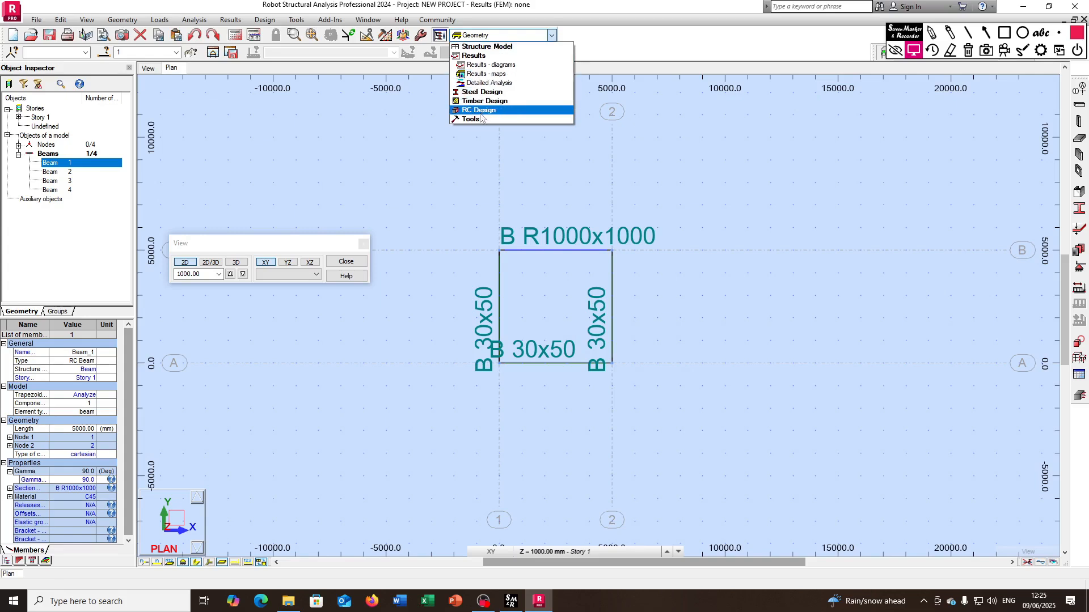
pyautogui.click(565, 32)
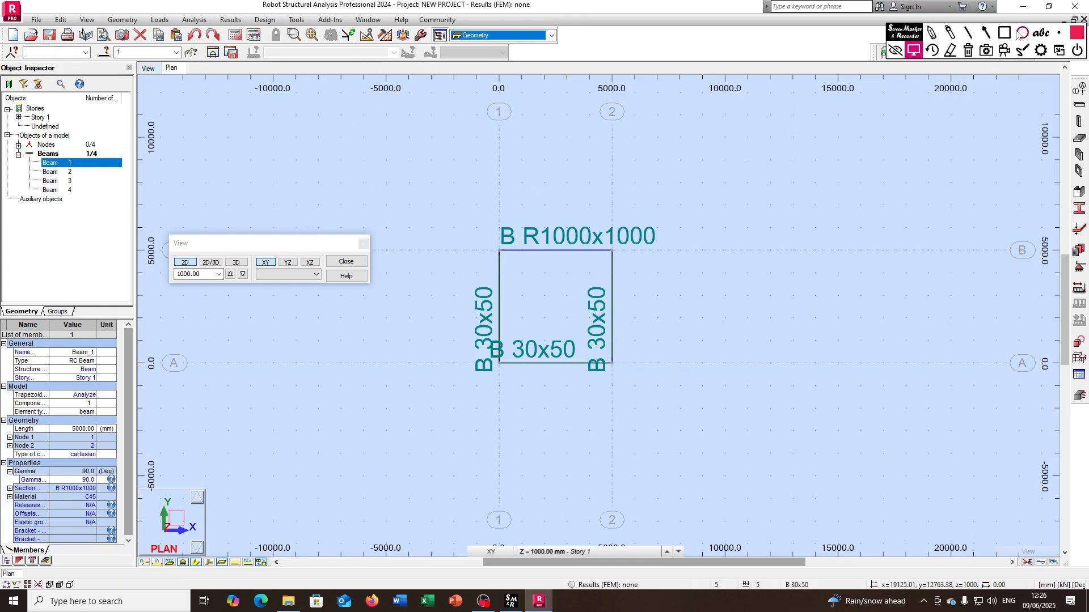
# Clear the beam selection and close the View dialog.
pyautogui.click(493, 207)
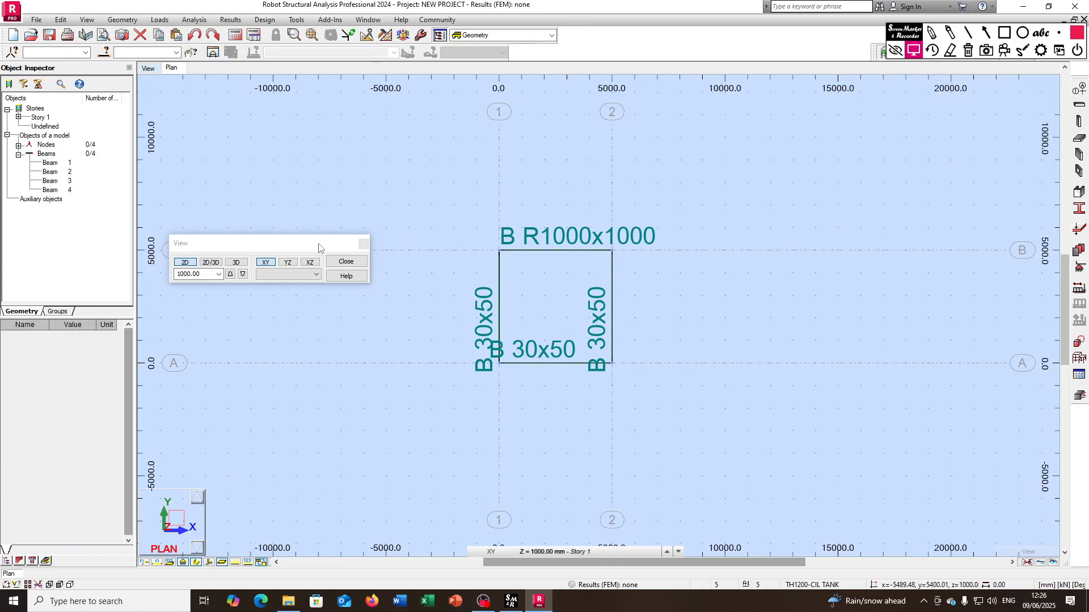
pyautogui.moveTo(319, 246); pyautogui.dragTo(1008, 83)
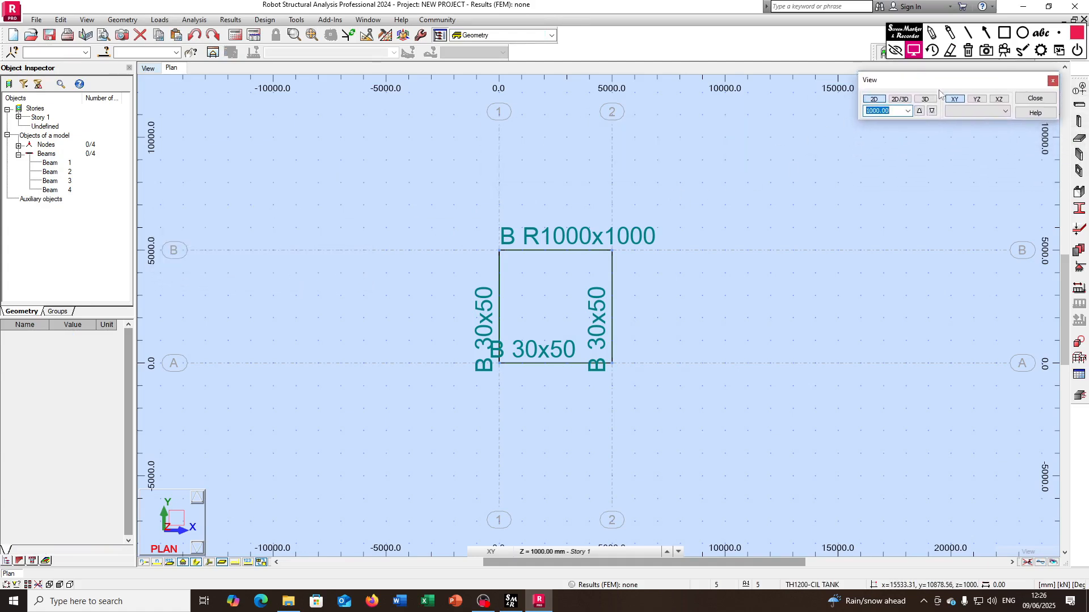
pyautogui.click(1052, 81)
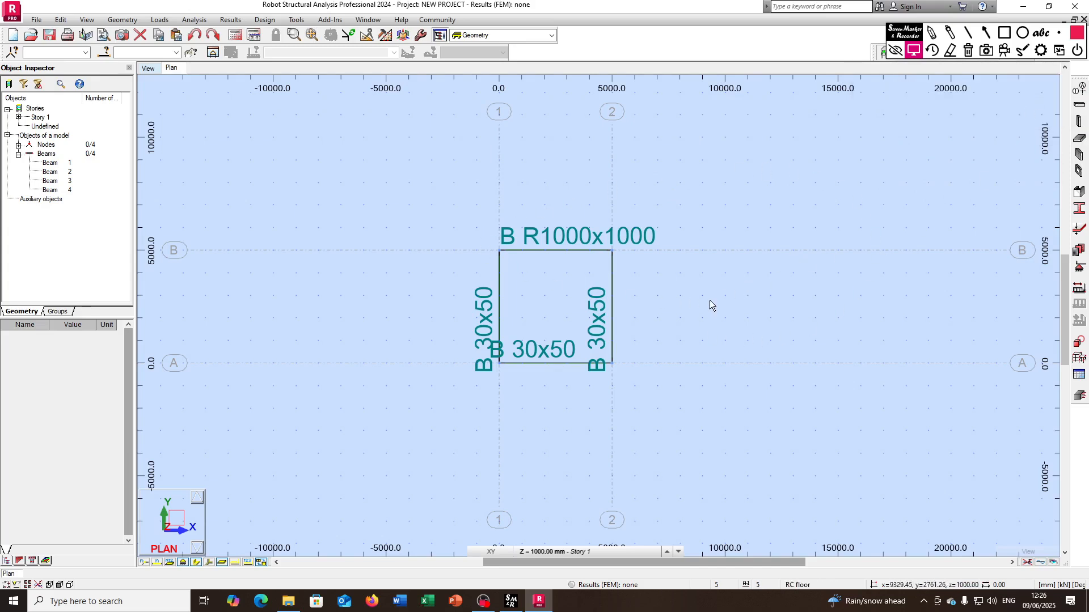
pyautogui.click(1004, 33)
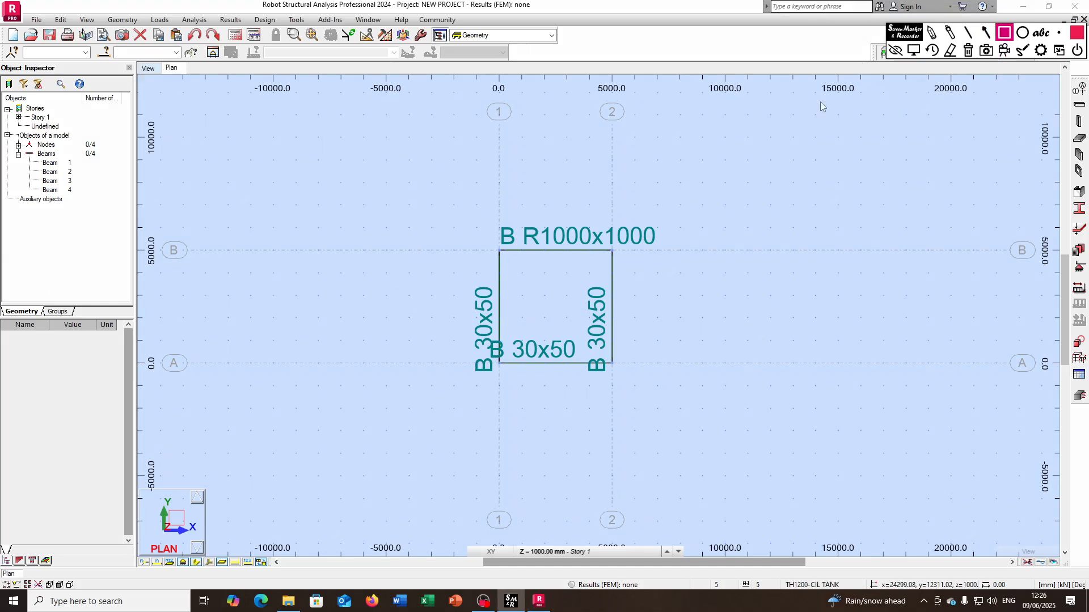
pyautogui.moveTo(139, 64)
pyautogui.mouseDown()
pyautogui.moveTo(496, 275)
pyautogui.moveTo(1064, 565)
pyautogui.mouseUp()
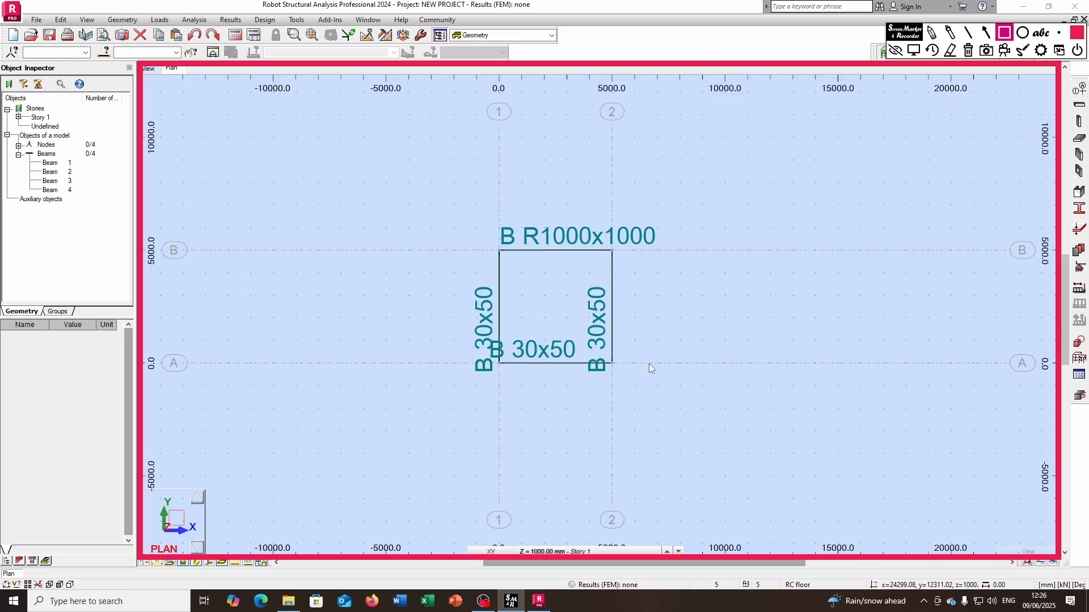
pyautogui.click(950, 52)
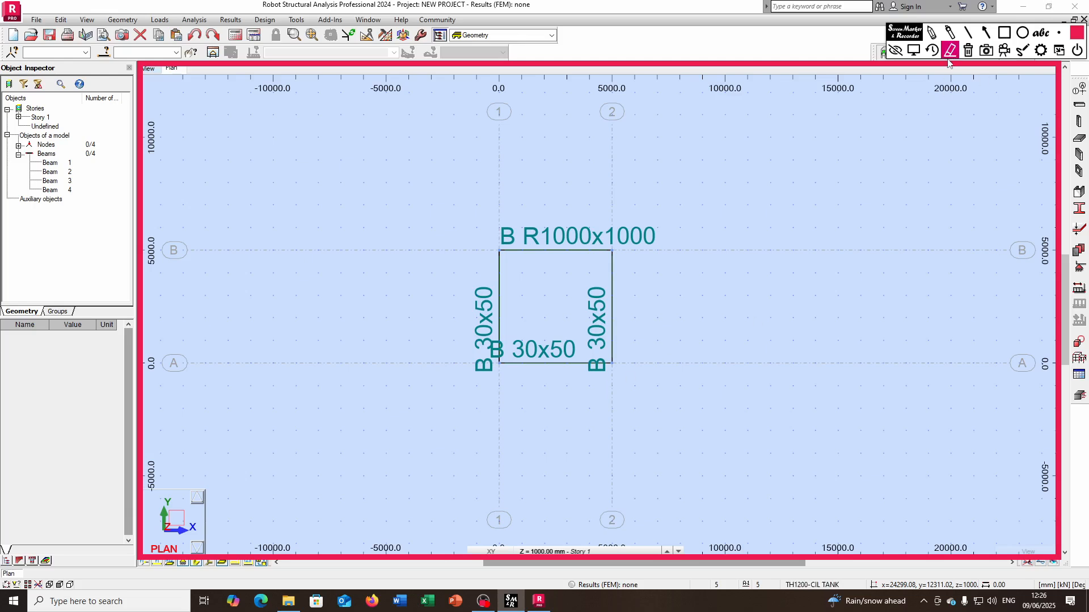
pyautogui.click(934, 64)
pyautogui.press('Escape')
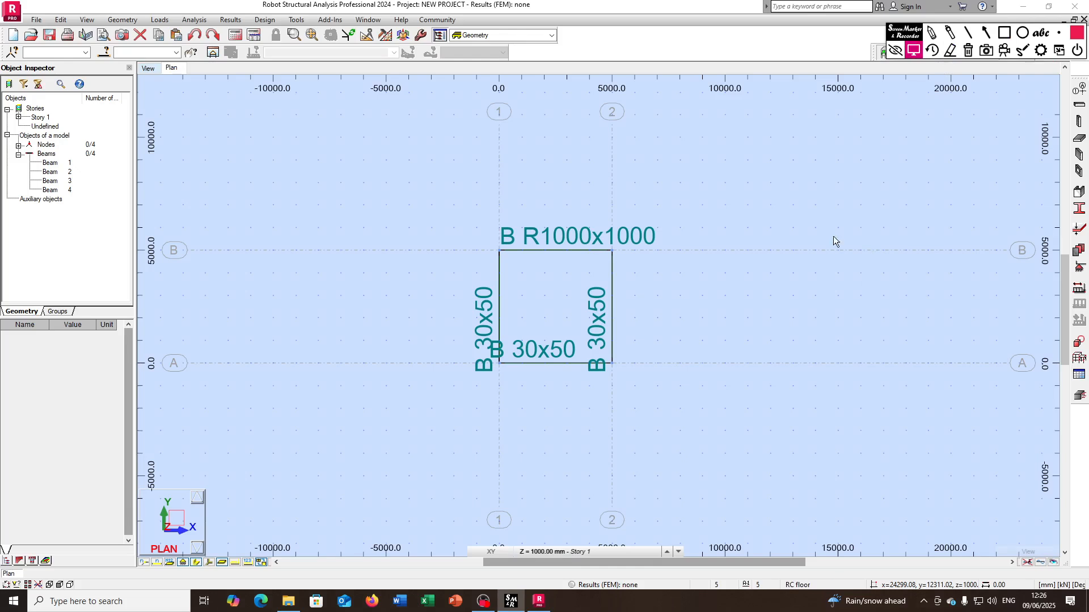
# Switch from the plan to the 3D view and display the beams with their section shapes.
pyautogui.click(146, 69)
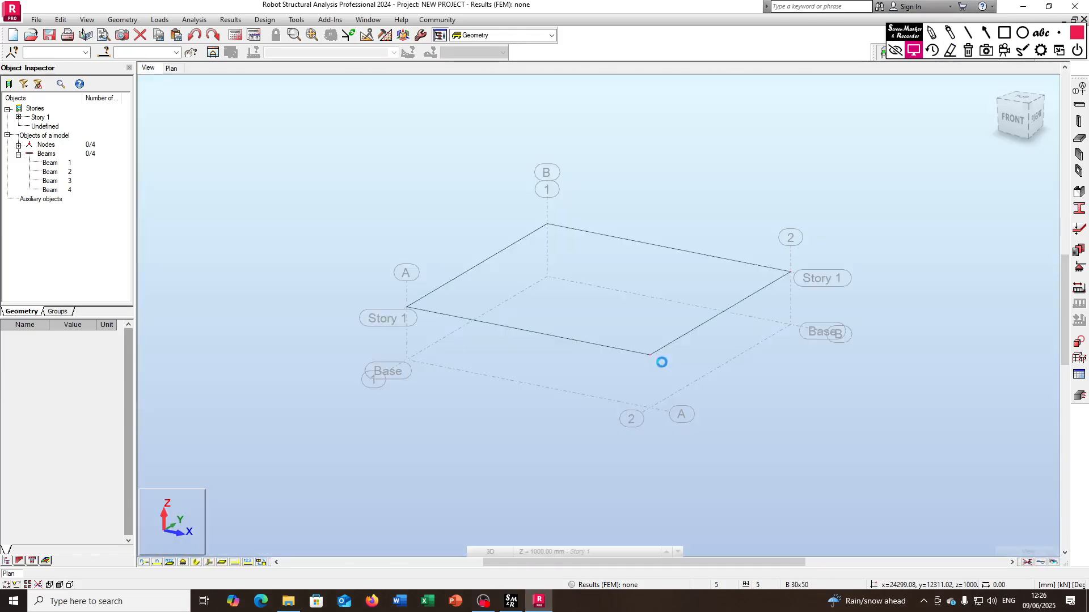
pyautogui.click(196, 562)
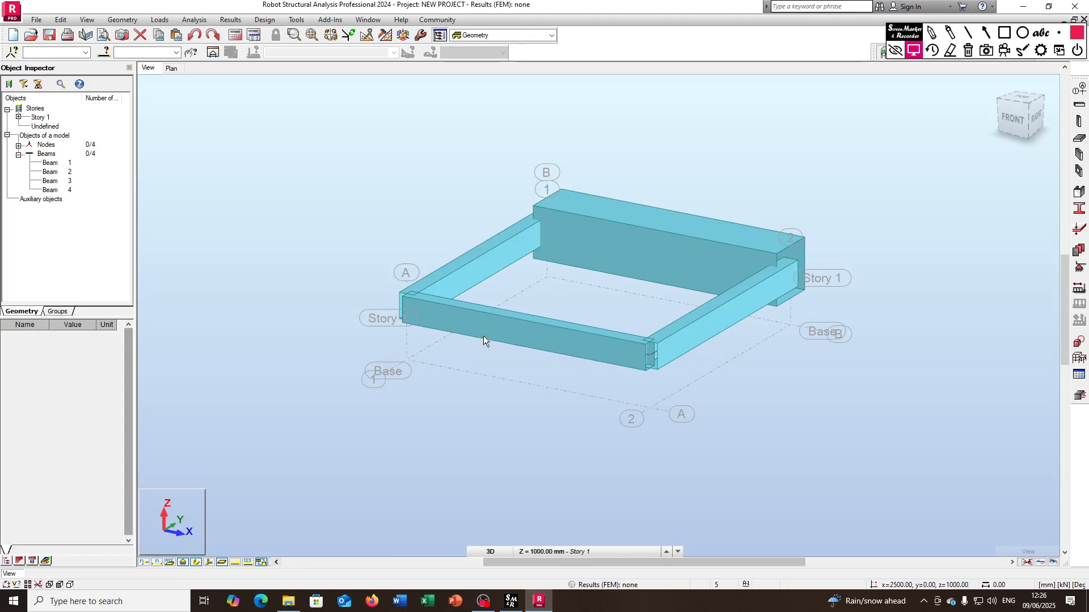
# Examine the beam frame in 3D by panning, restoring the home view, and viewing it from the front, the right side and a corner.
pyautogui.moveTo(358, 227)
pyautogui.mouseDown(button='middle')
pyautogui.moveTo(358, 255)
pyautogui.moveTo(348, 239)
pyautogui.mouseUp(button='middle')
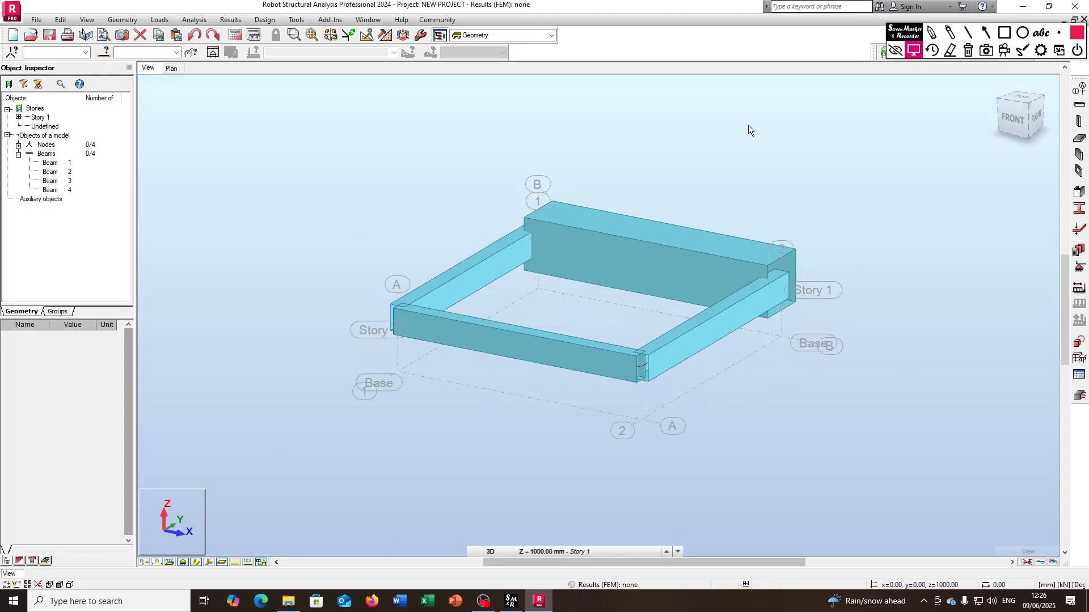
pyautogui.moveTo(341, 350); pyautogui.dragTo(341, 292, button='middle')
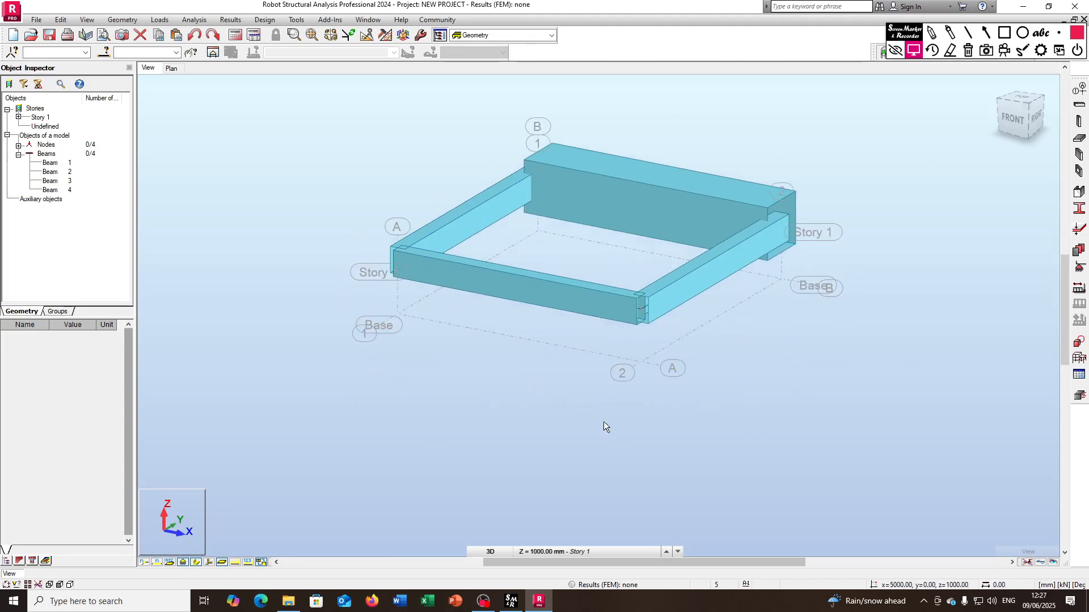
pyautogui.moveTo(469, 394); pyautogui.dragTo(460, 410, button='middle')
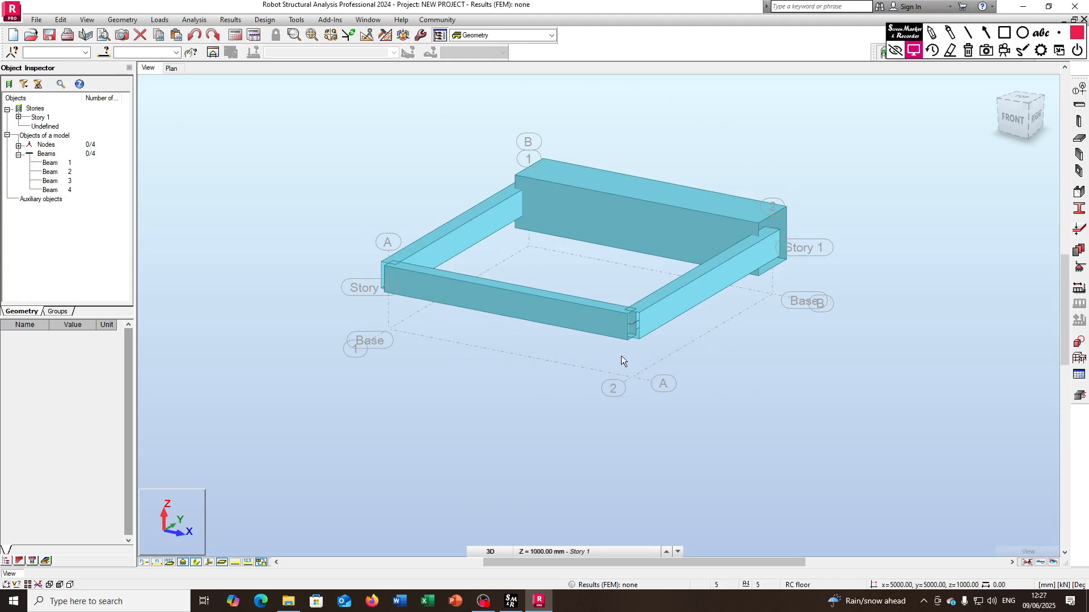
pyautogui.moveTo(670, 154); pyautogui.dragTo(663, 185, button='middle')
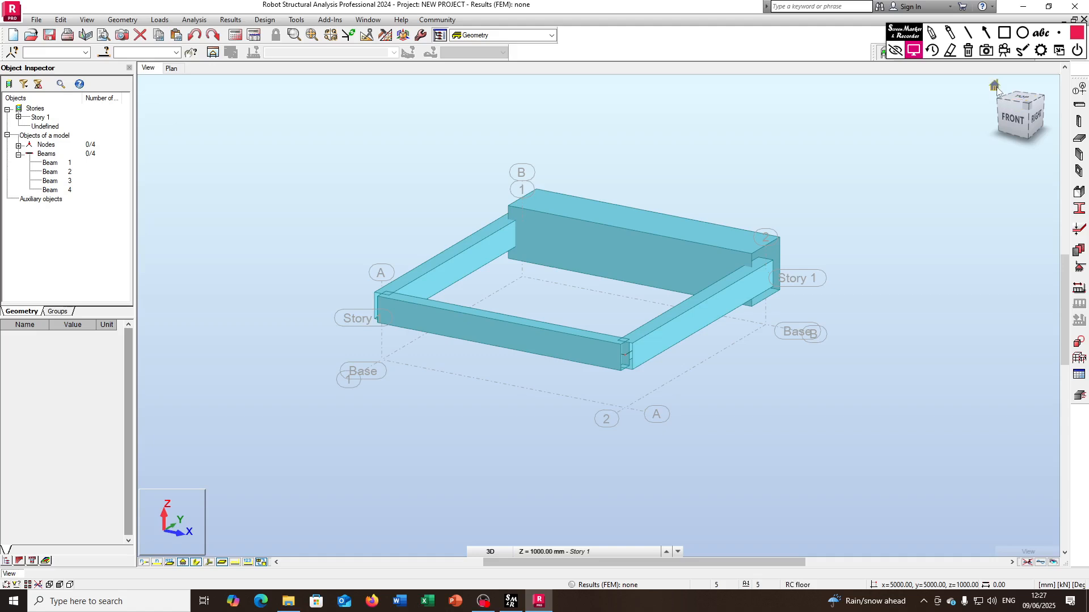
pyautogui.click(996, 85)
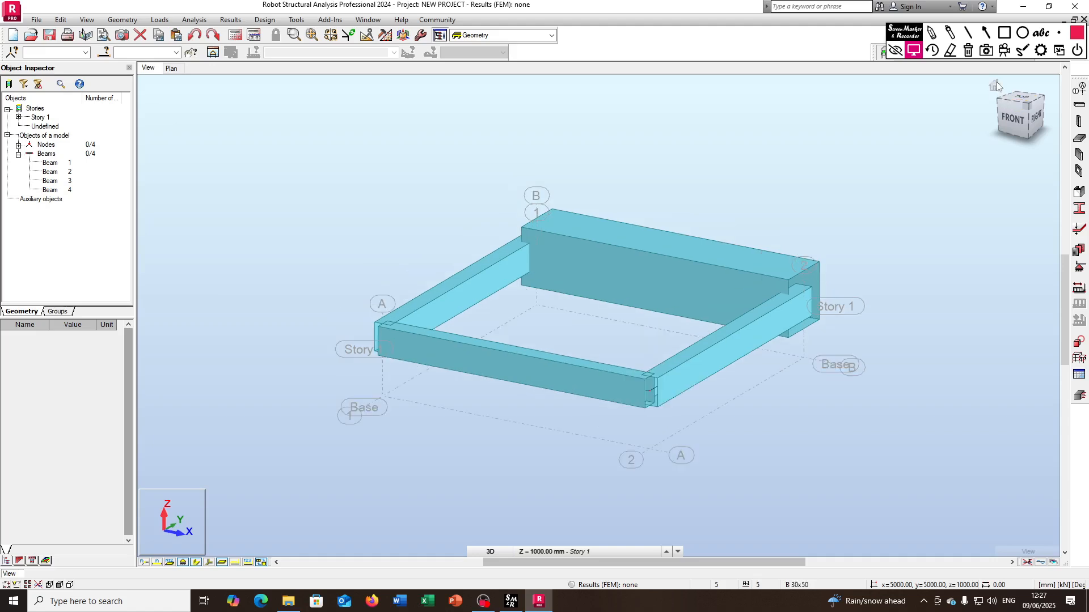
pyautogui.click(1015, 119)
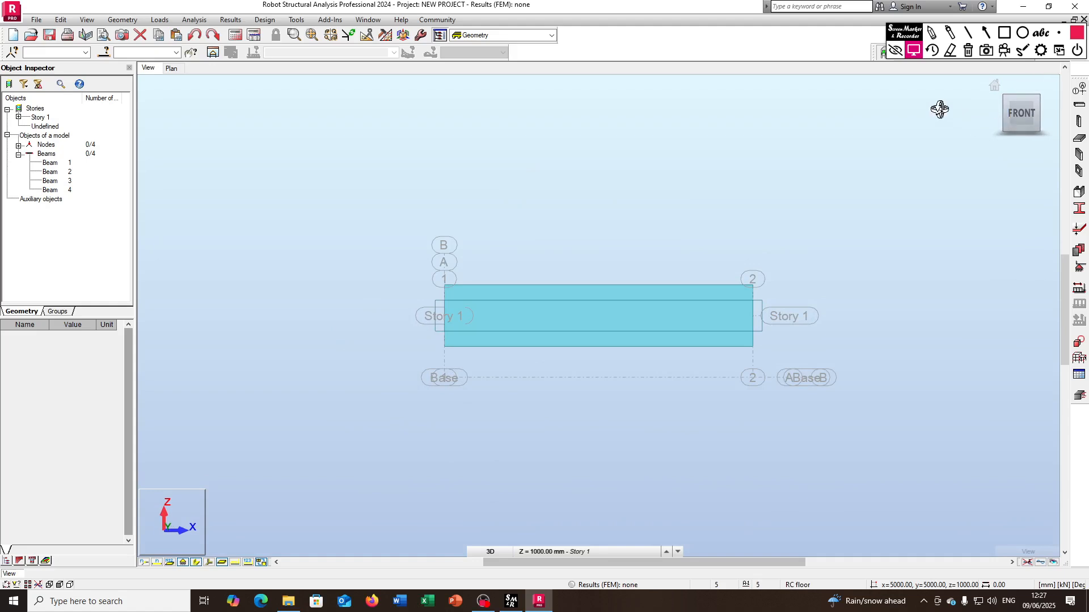
pyautogui.keyDown('shift'); pyautogui.moveTo(925, 98); pyautogui.dragTo(901, 114, button='middle'); pyautogui.keyUp('shift')
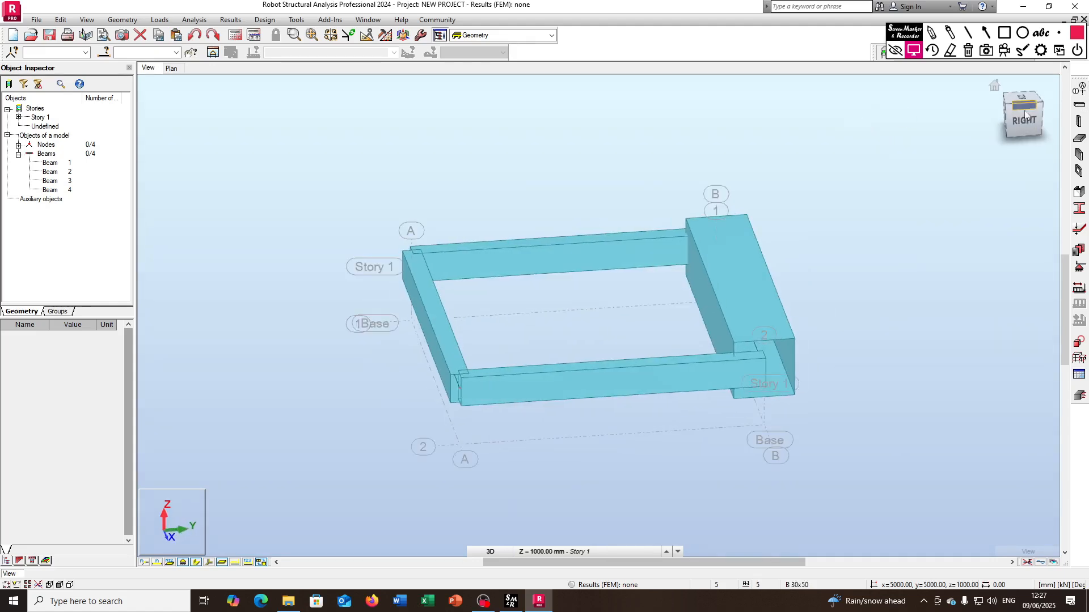
pyautogui.click(1045, 98)
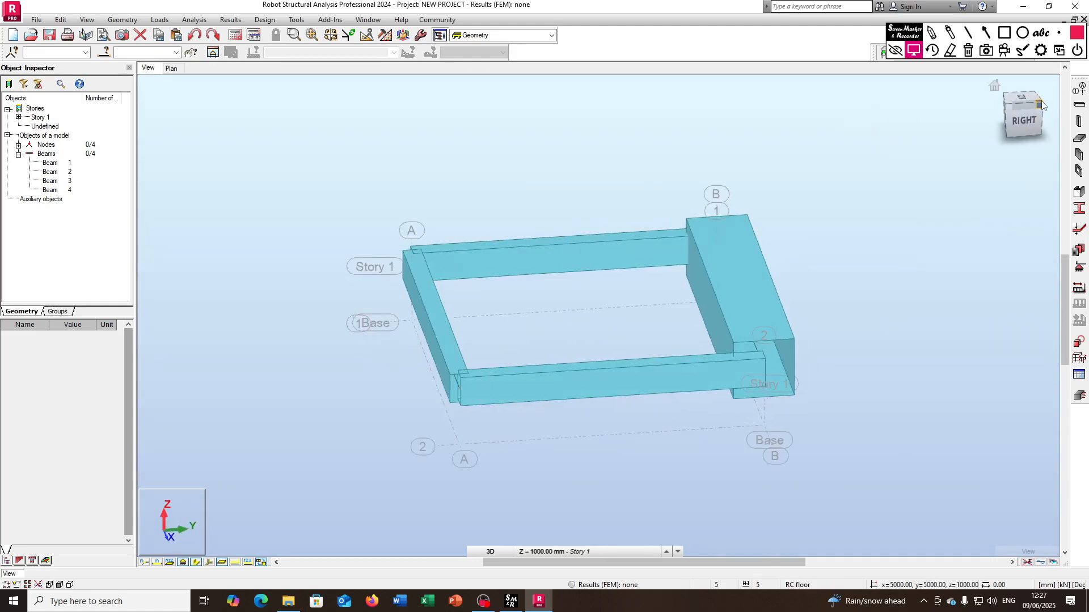
# Inspect the beam frame with Rotate 3D, tilting it to see it more from above.
pyautogui.rightClick(243, 119)
pyautogui.click(284, 165)
pyautogui.moveTo(420, 262); pyautogui.dragTo(487, 259)
pyautogui.rightClick(364, 152)
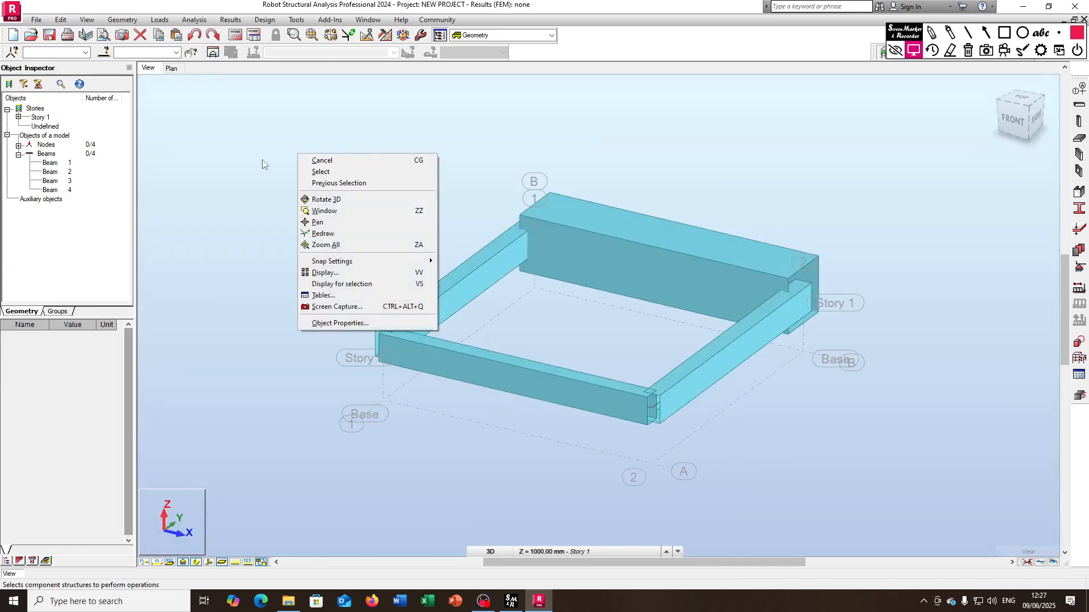
pyautogui.click(330, 200)
pyautogui.moveTo(344, 217); pyautogui.dragTo(320, 166)
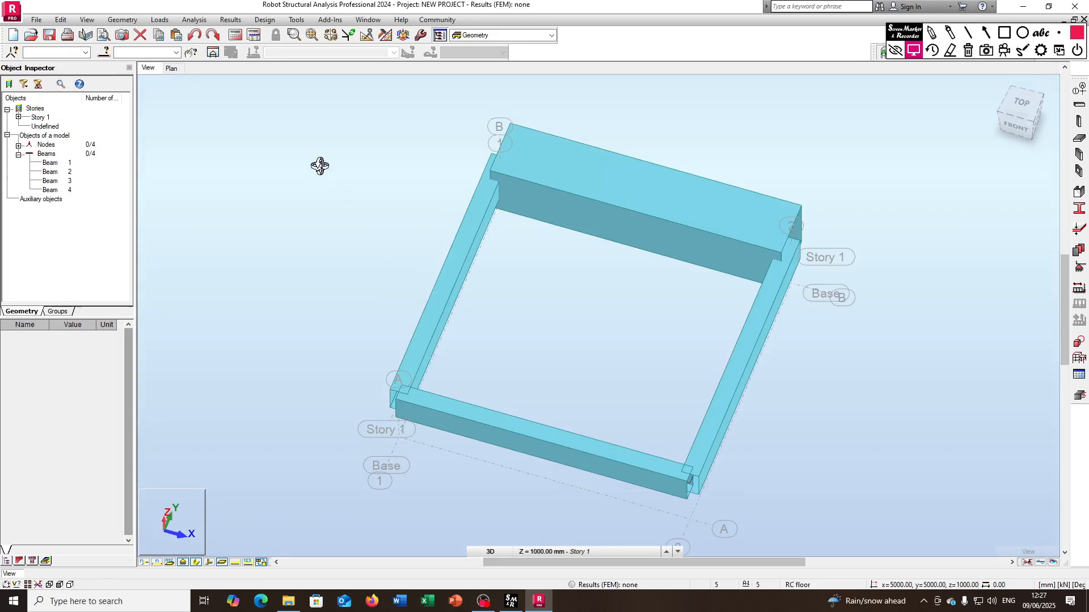
# Try Zoom All on the 3D model, zoom in past the frame, and fit the whole model again.
pyautogui.rightClick(320, 165)
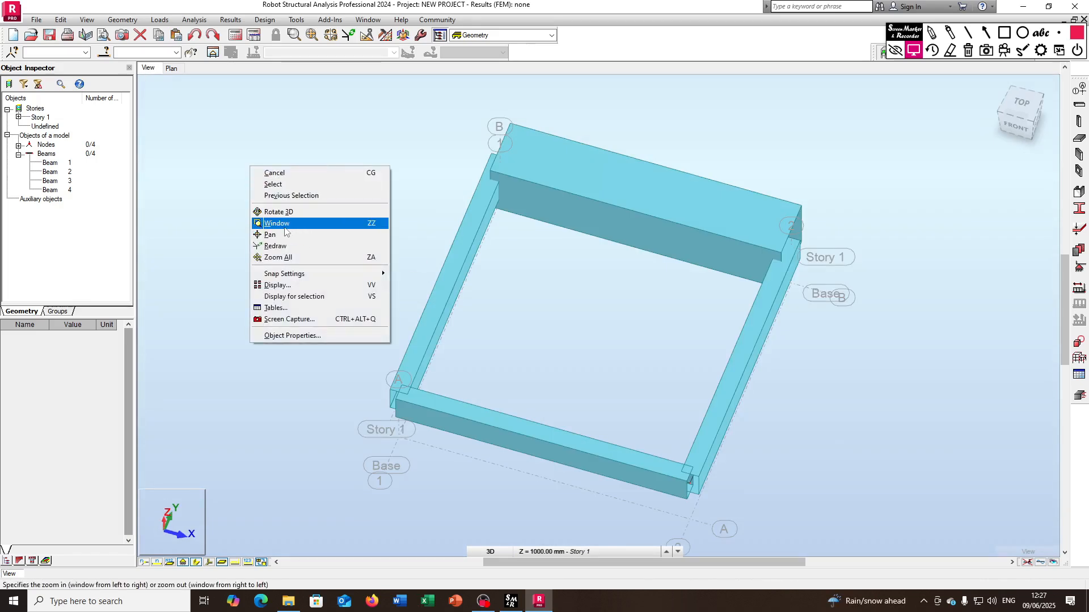
pyautogui.click(311, 258)
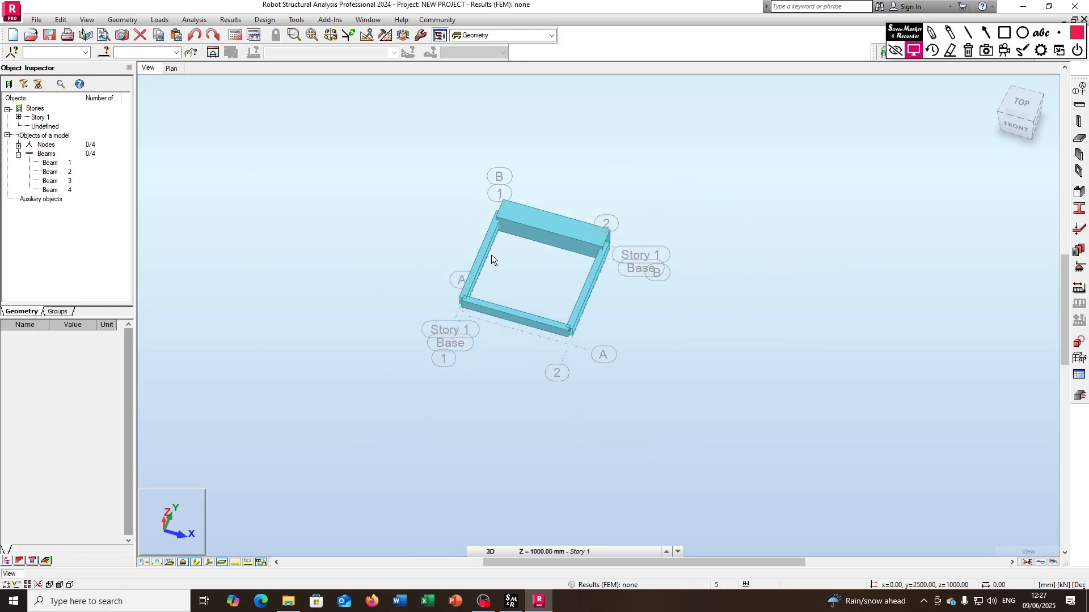
pyautogui.scroll(10, 491, 253)
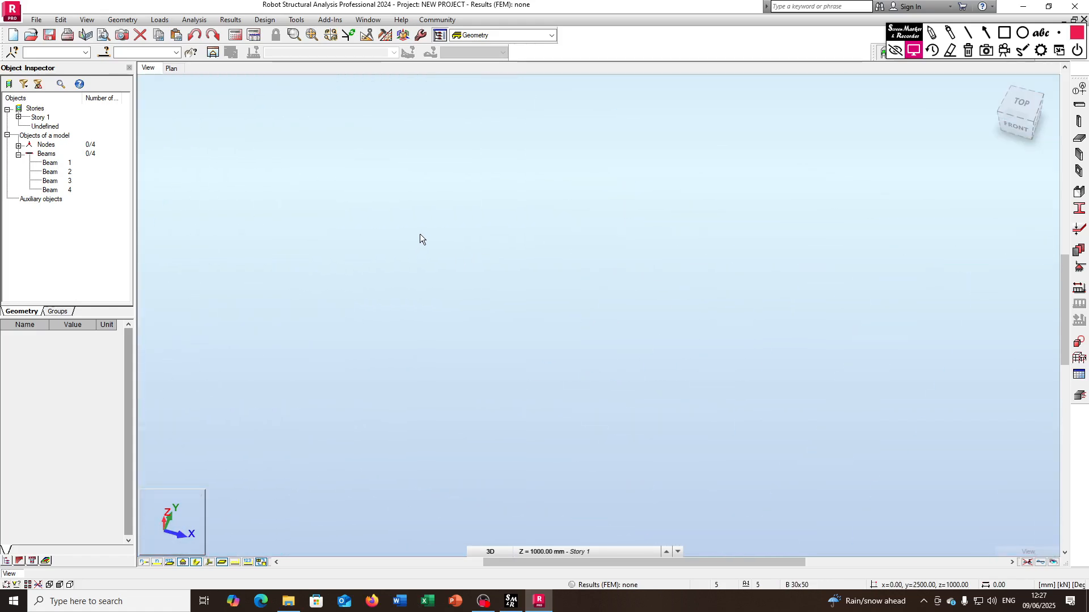
pyautogui.rightClick(397, 143)
pyautogui.click(366, 235)
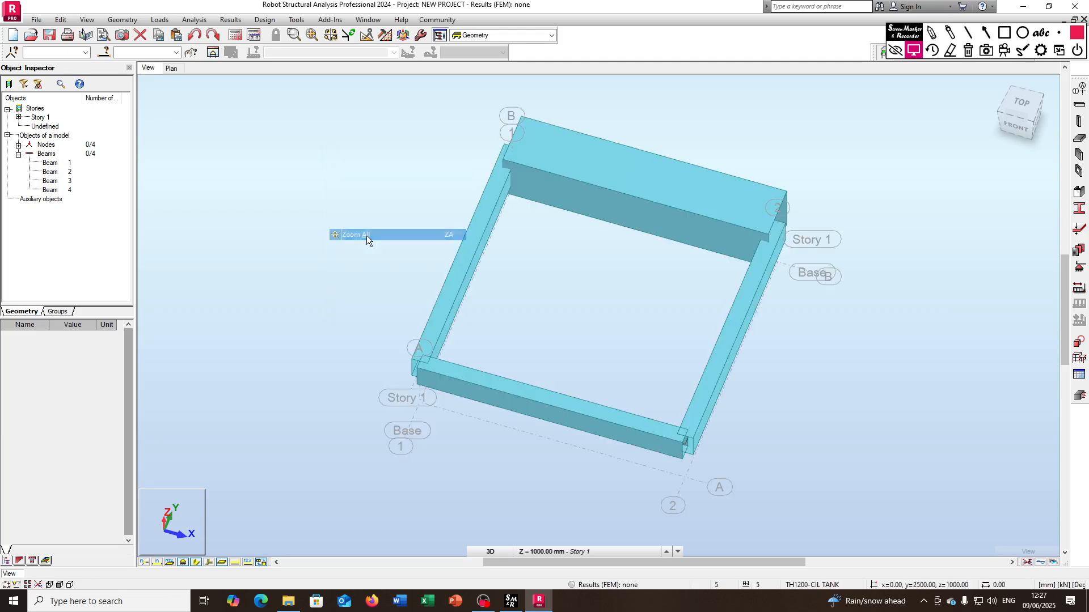
# Review the object and advanced options in the Snap Settings and close the dialog.
pyautogui.rightClick(257, 139)
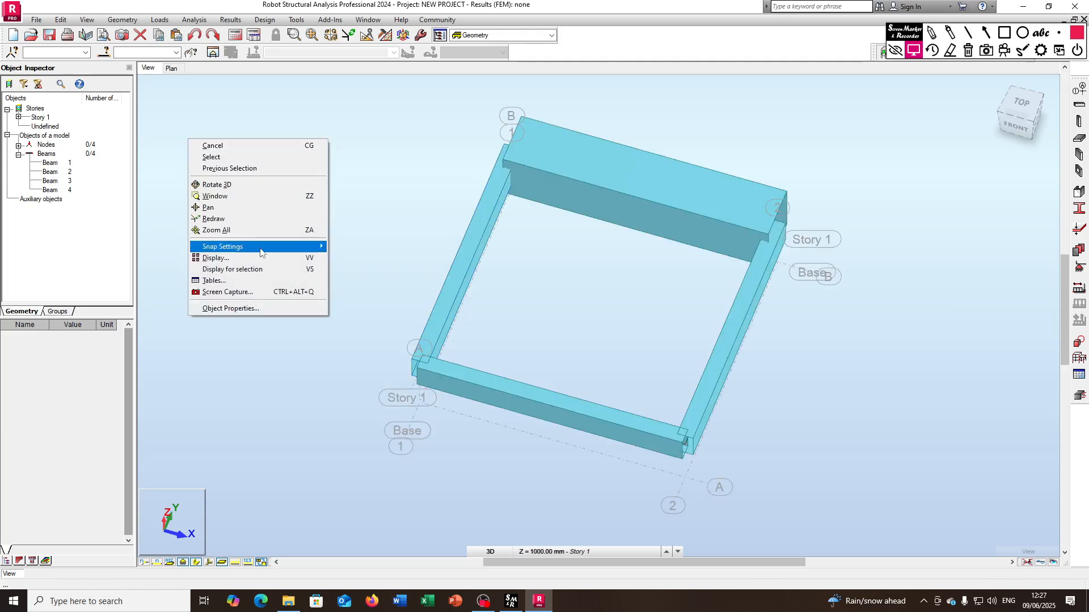
pyautogui.moveTo(230, 247)
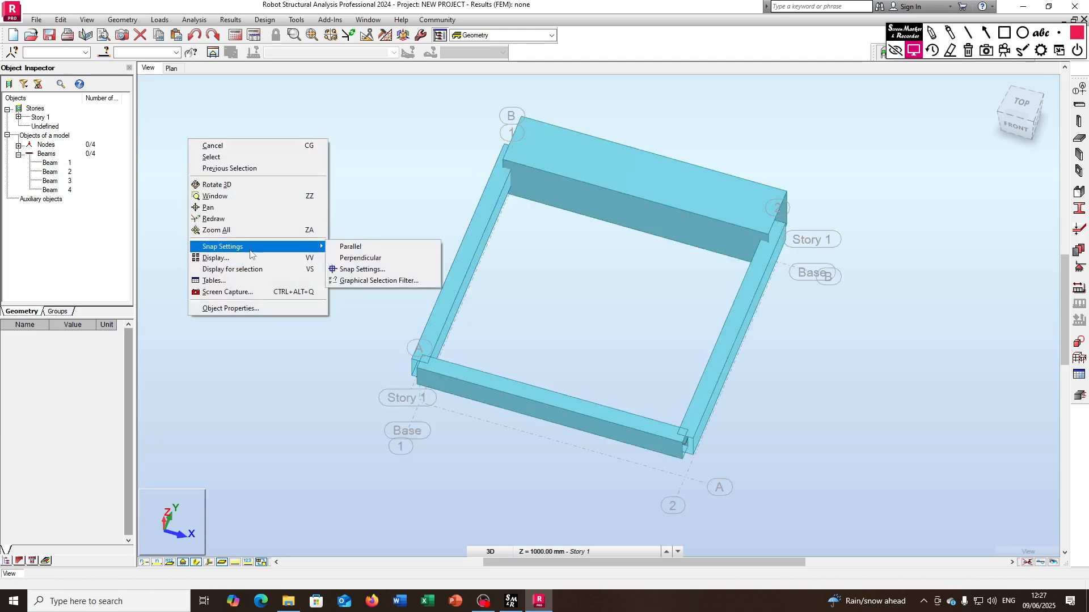
pyautogui.click(363, 269)
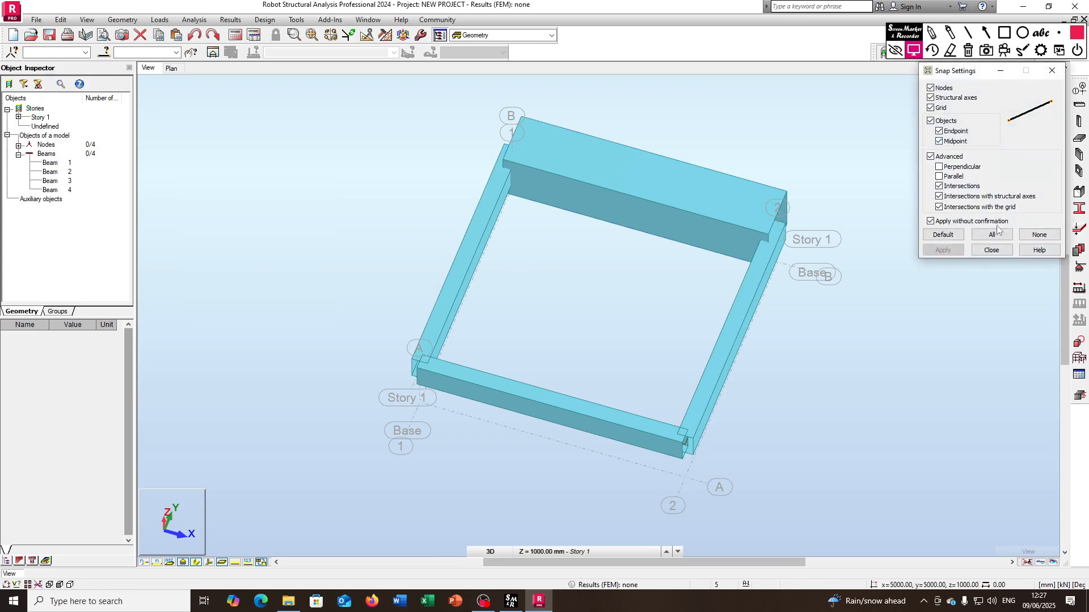
pyautogui.click(991, 250)
# Review the geometry and the section and material properties of Beam 4 in its object properties, close them and clear the selection.
pyautogui.rightClick(196, 153)
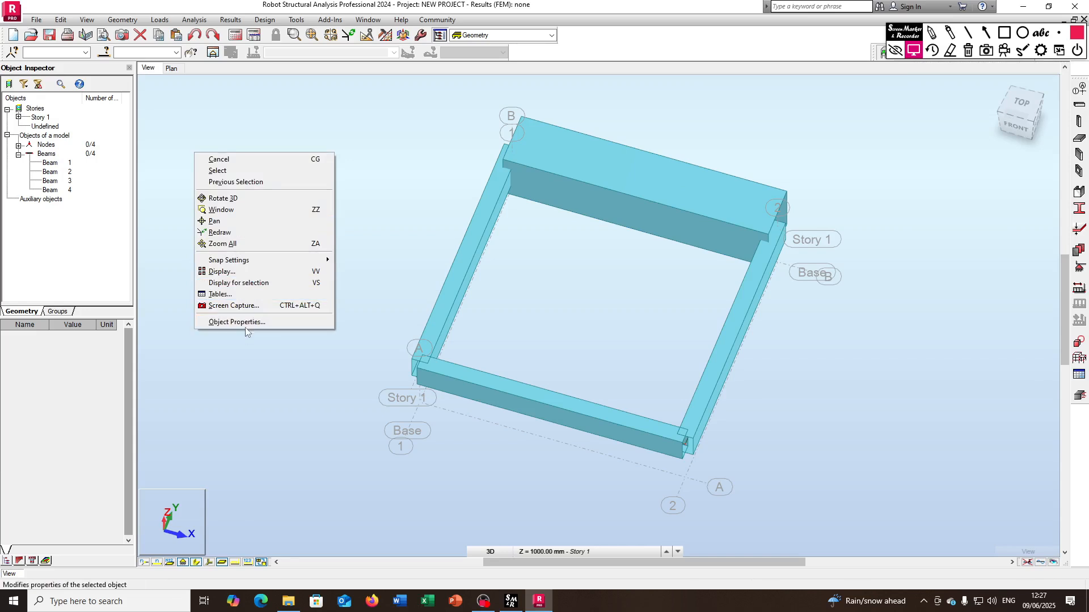
pyautogui.click(521, 261)
pyautogui.click(454, 268)
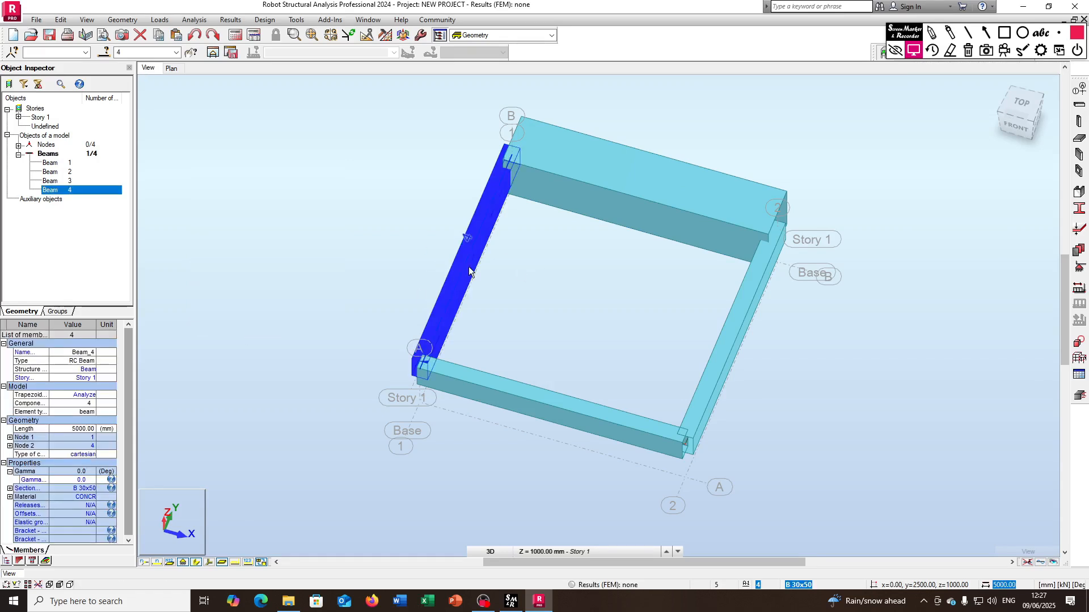
pyautogui.rightClick(229, 163)
pyautogui.click(205, 332)
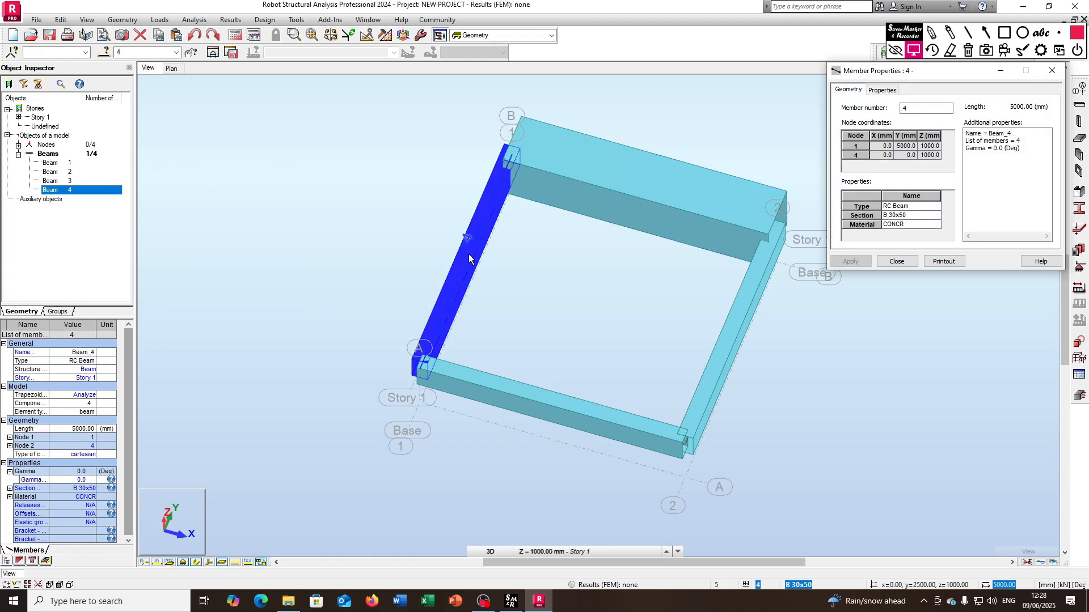
pyautogui.click(882, 91)
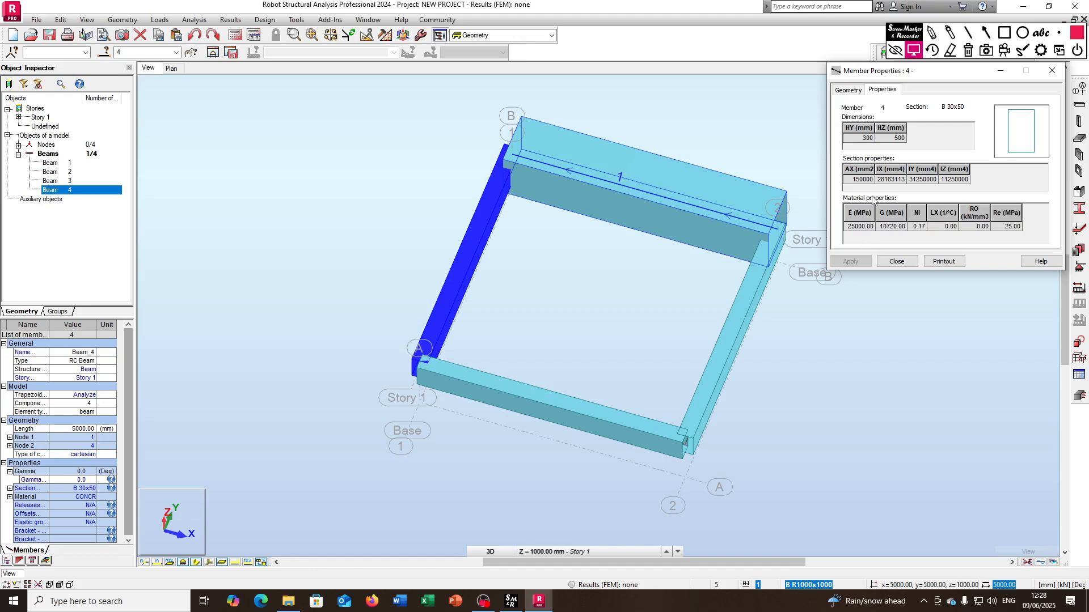
pyautogui.click(896, 261)
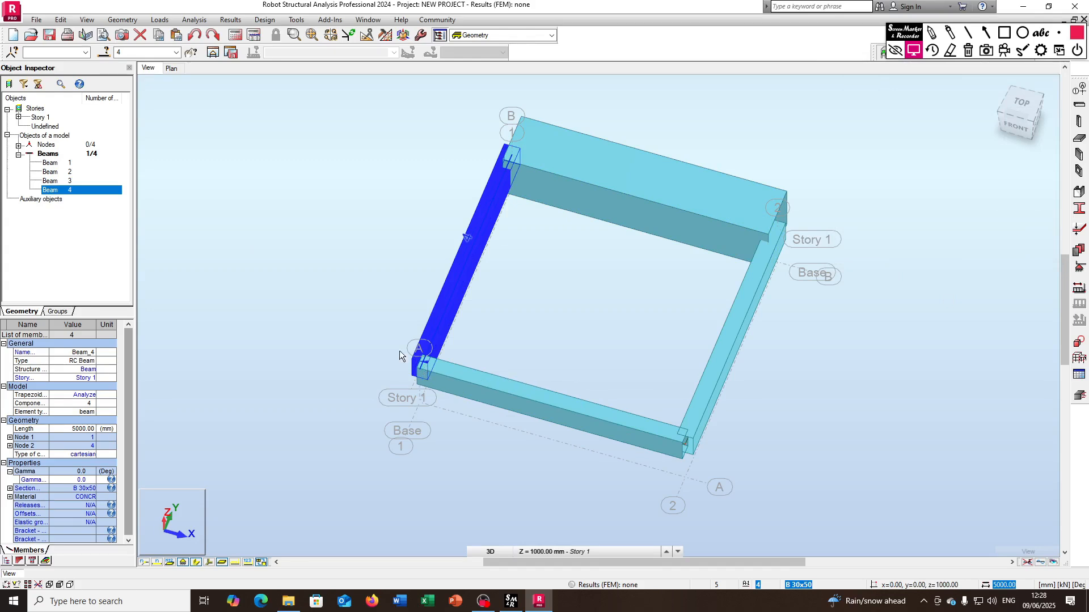
pyautogui.click(358, 233)
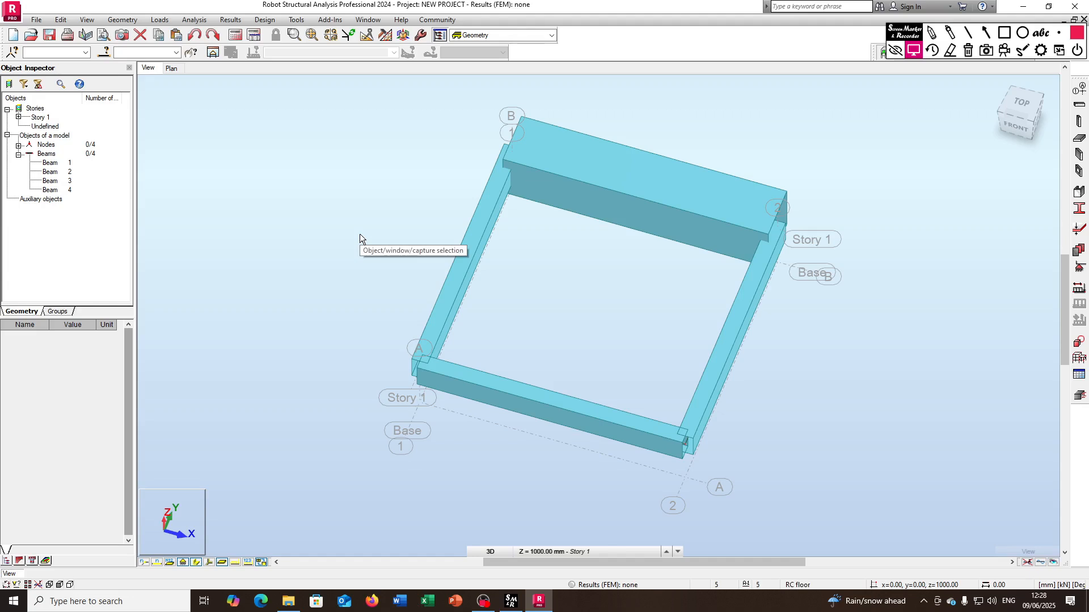
# Review the analysis types available for a new case, including Modal, Seismic and Footfall, and leave without creating one.
pyautogui.moveTo(378, 244); pyautogui.dragTo(380, 226, button='middle')
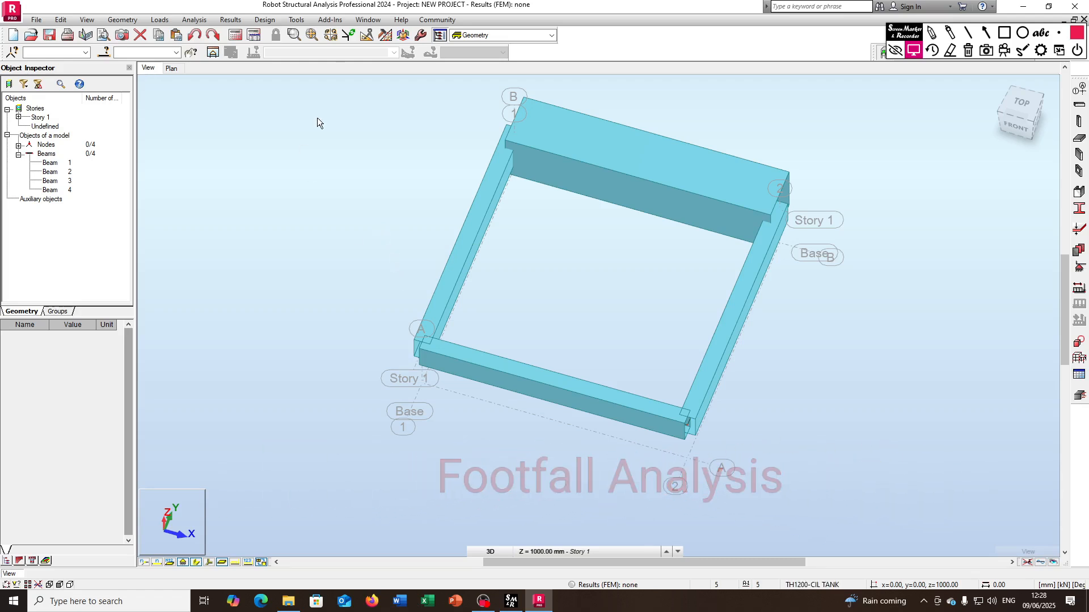
pyautogui.click(254, 37)
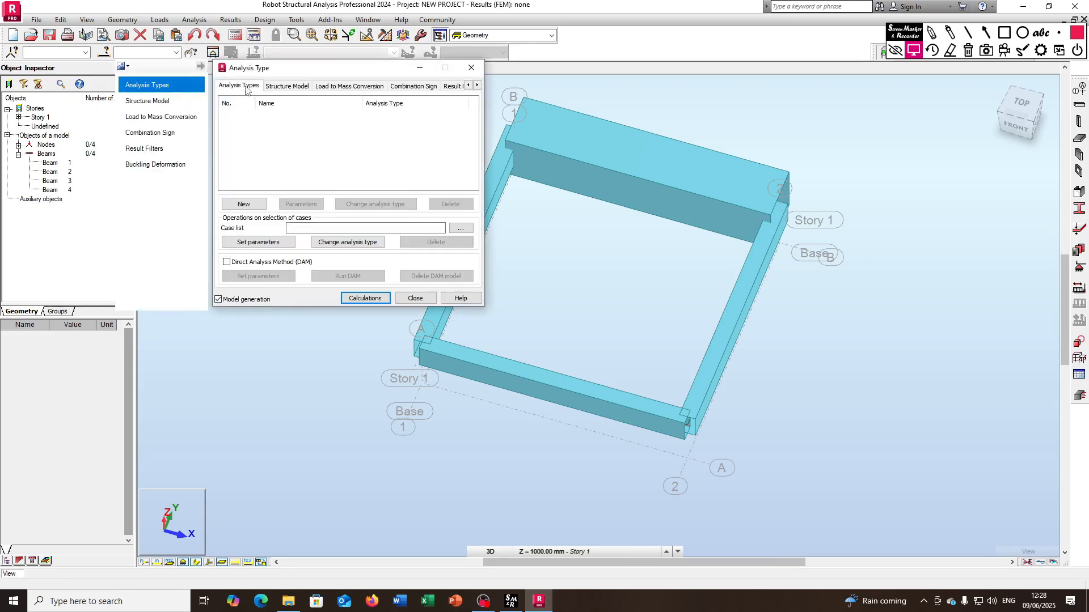
pyautogui.moveTo(247, 71); pyautogui.dragTo(294, 137)
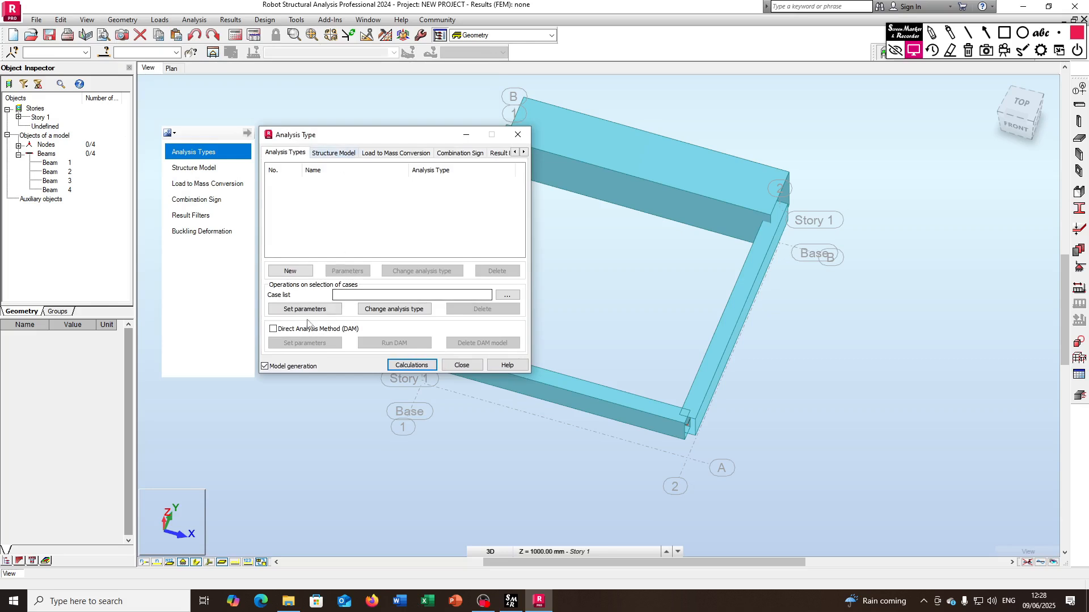
pyautogui.click(290, 271)
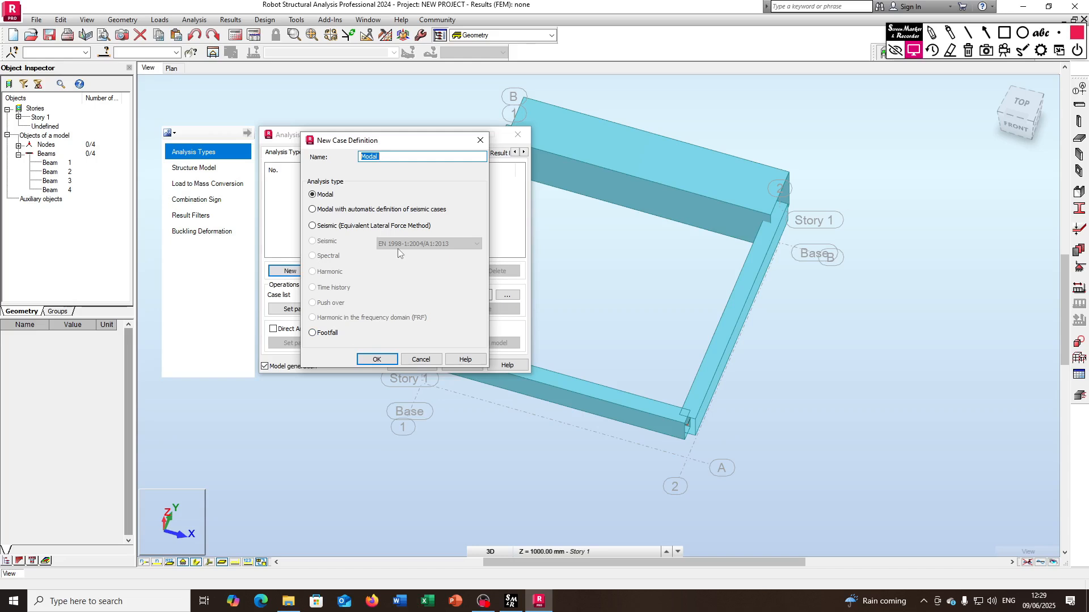
pyautogui.click(440, 359)
pyautogui.click(461, 363)
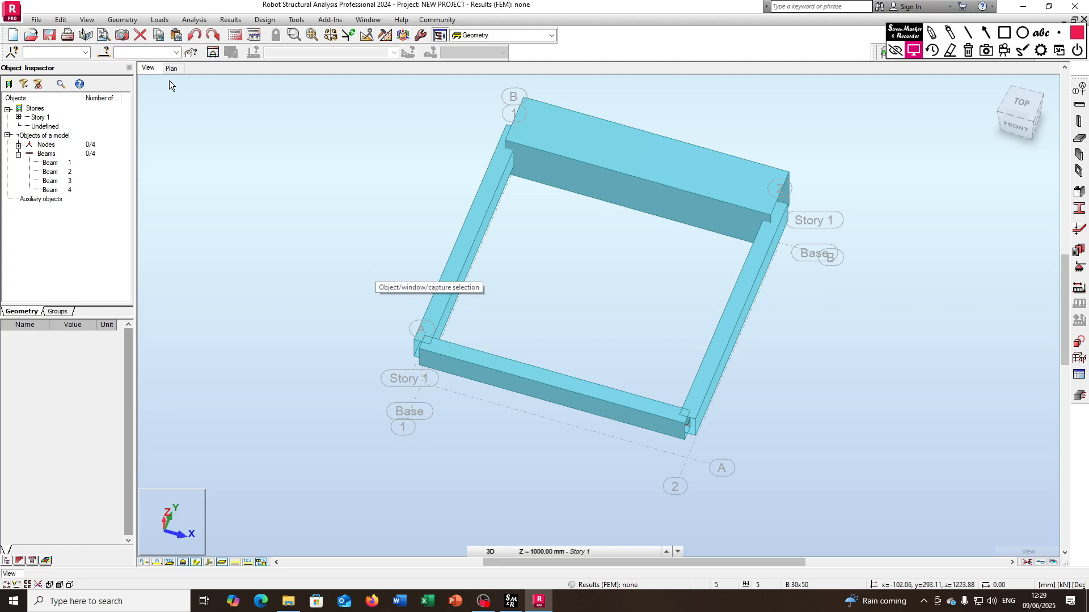
# Try adding the Y- and X-Y- wind directions in the wind loads simulation and close it without starting.
pyautogui.click(159, 19)
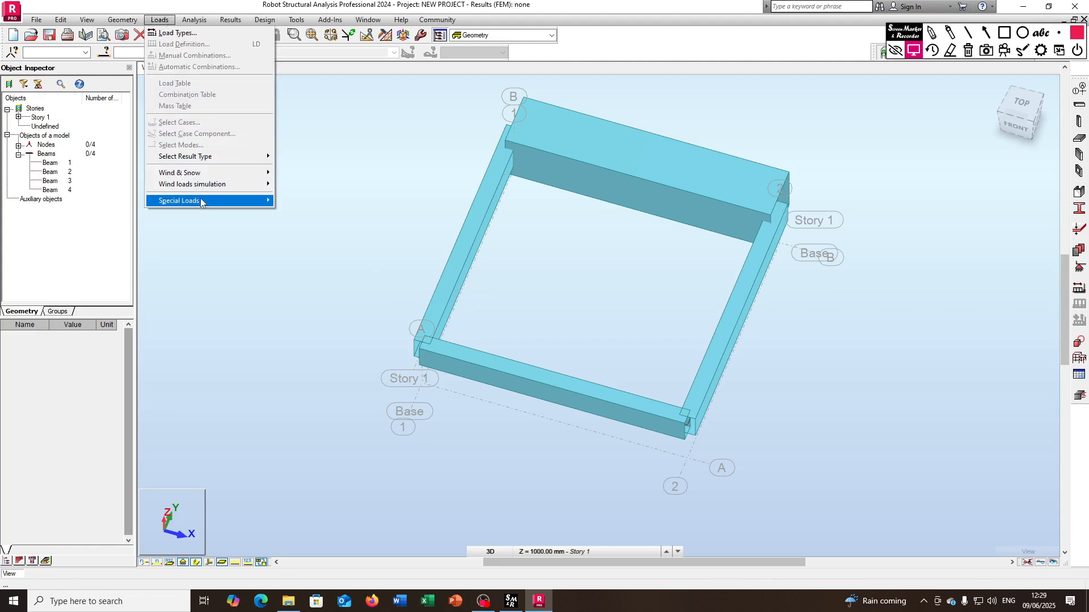
pyautogui.moveTo(211, 187)
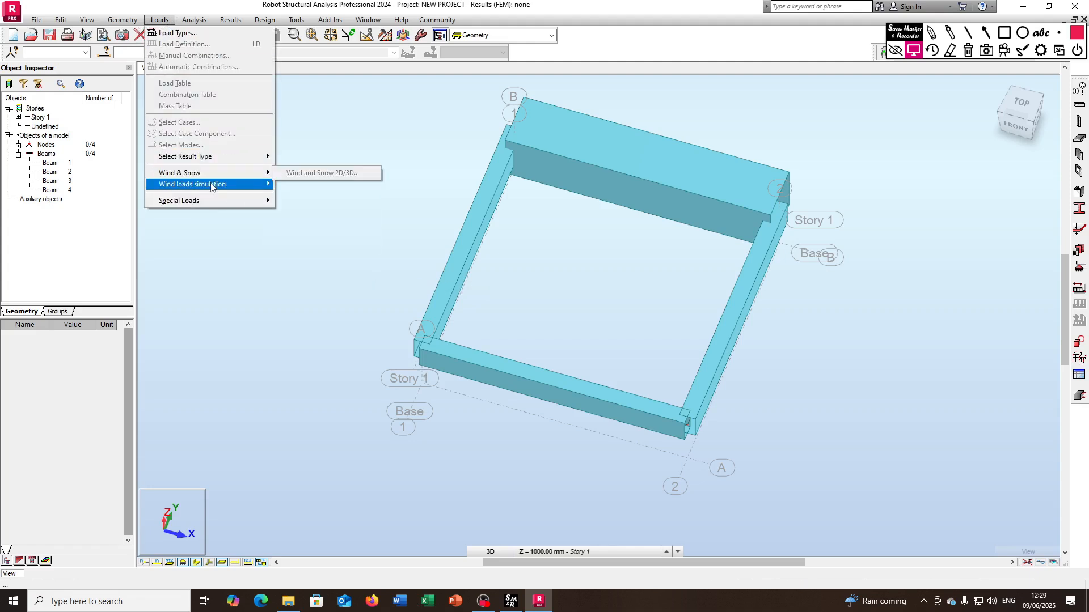
pyautogui.click(316, 185)
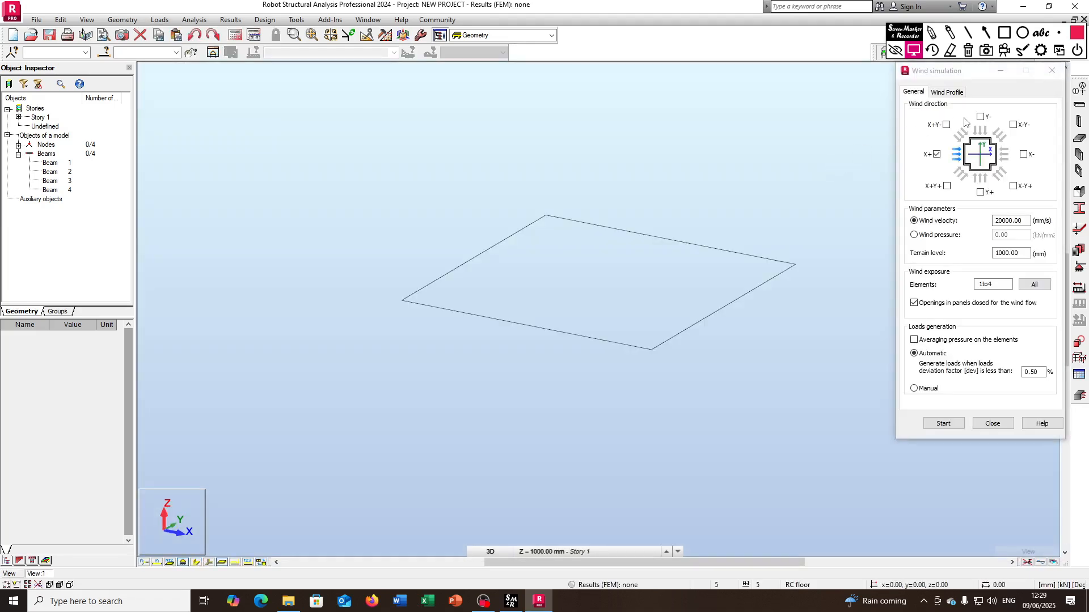
pyautogui.click(981, 117)
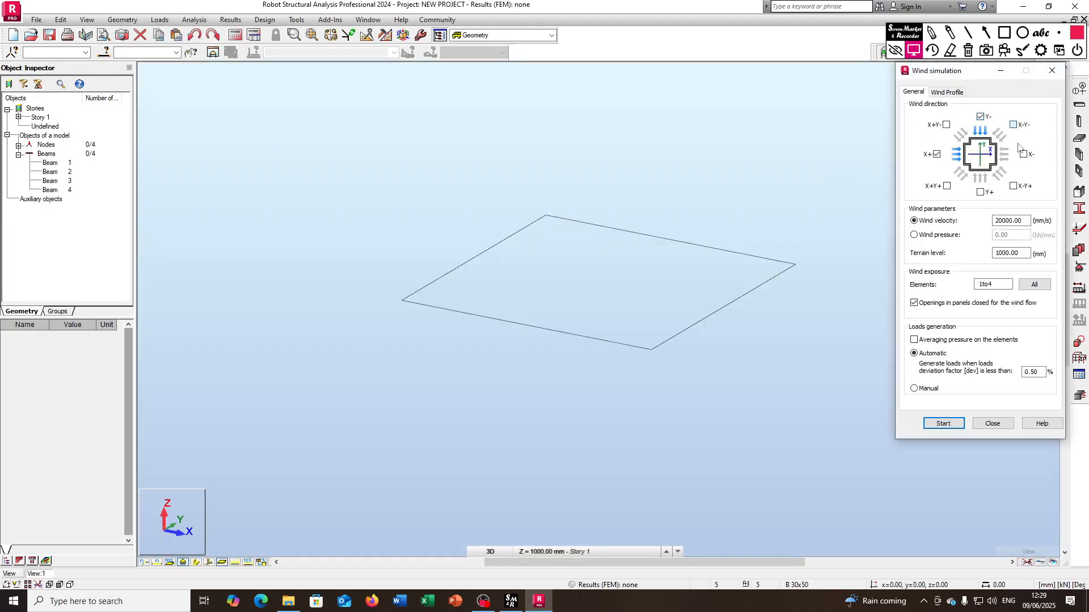
pyautogui.click(1013, 124)
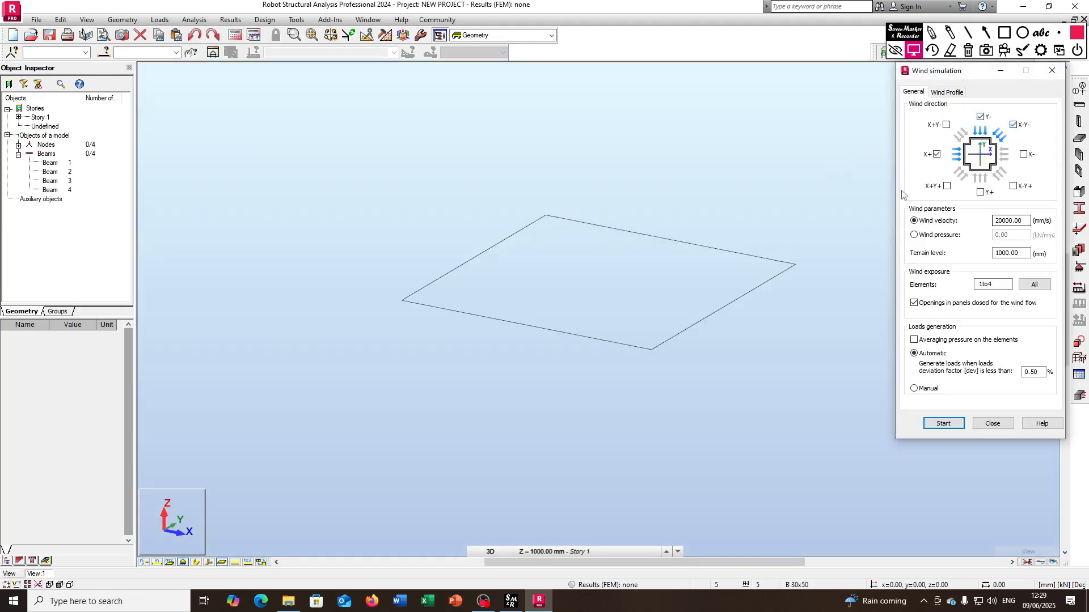
pyautogui.click(987, 426)
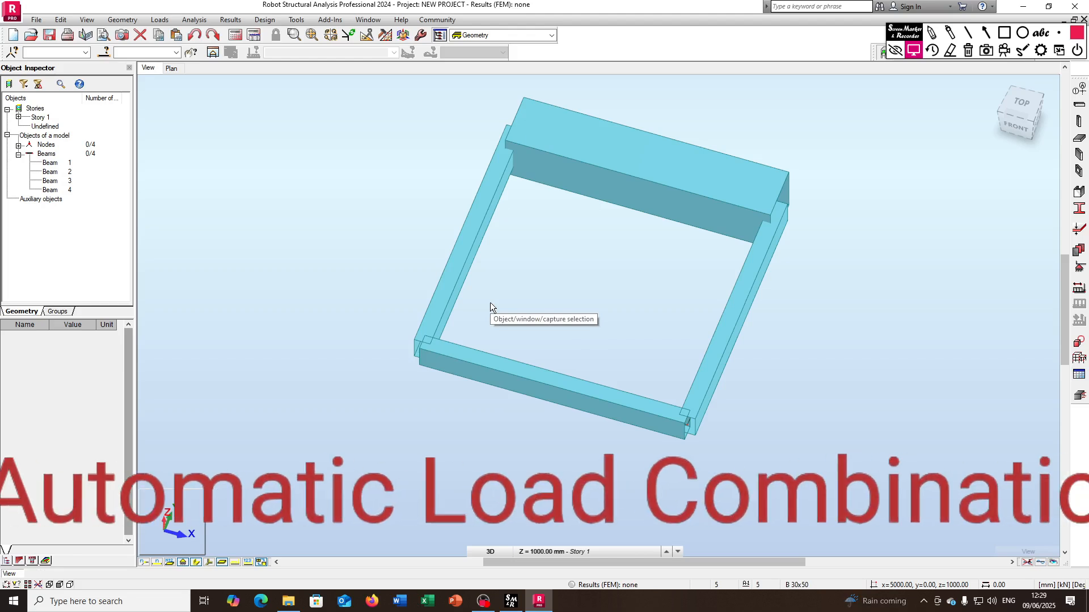
# Review the load combination commands, and display and close the FE mesh generation options.
pyautogui.click(158, 20)
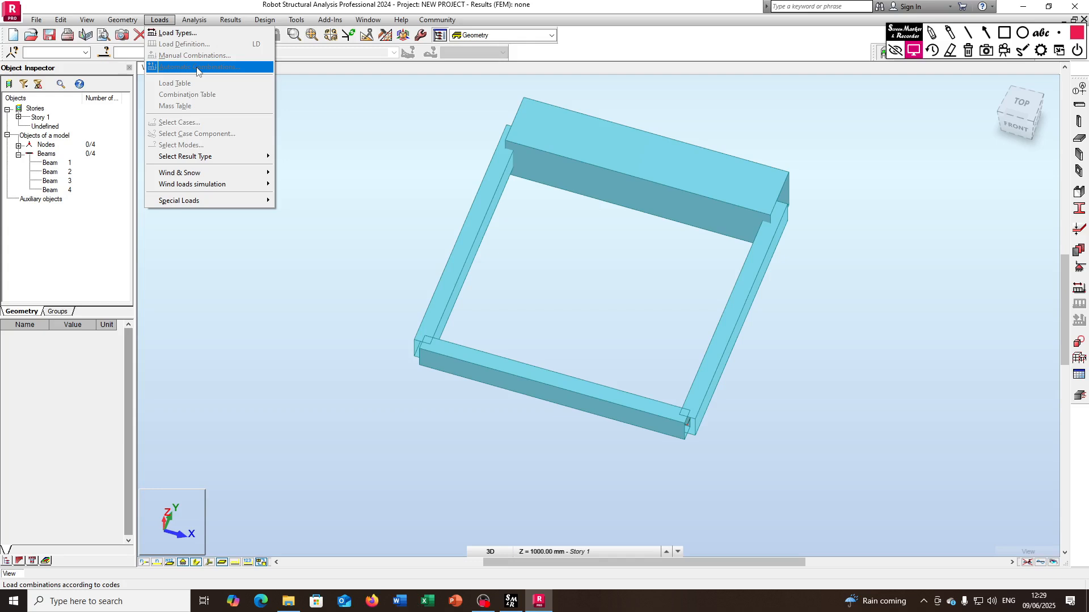
pyautogui.click(358, 106)
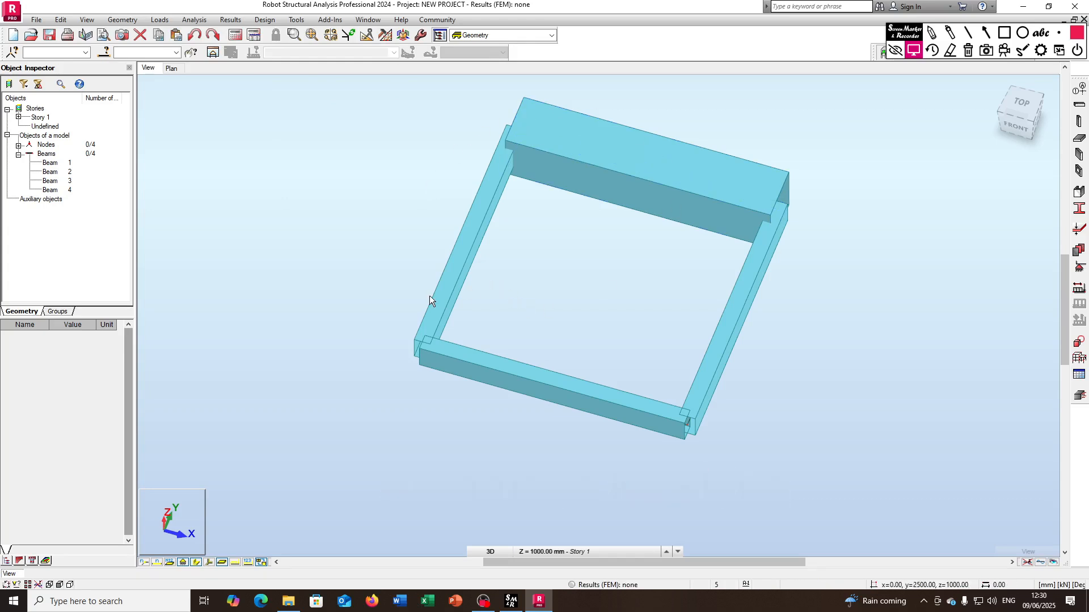
pyautogui.click(385, 35)
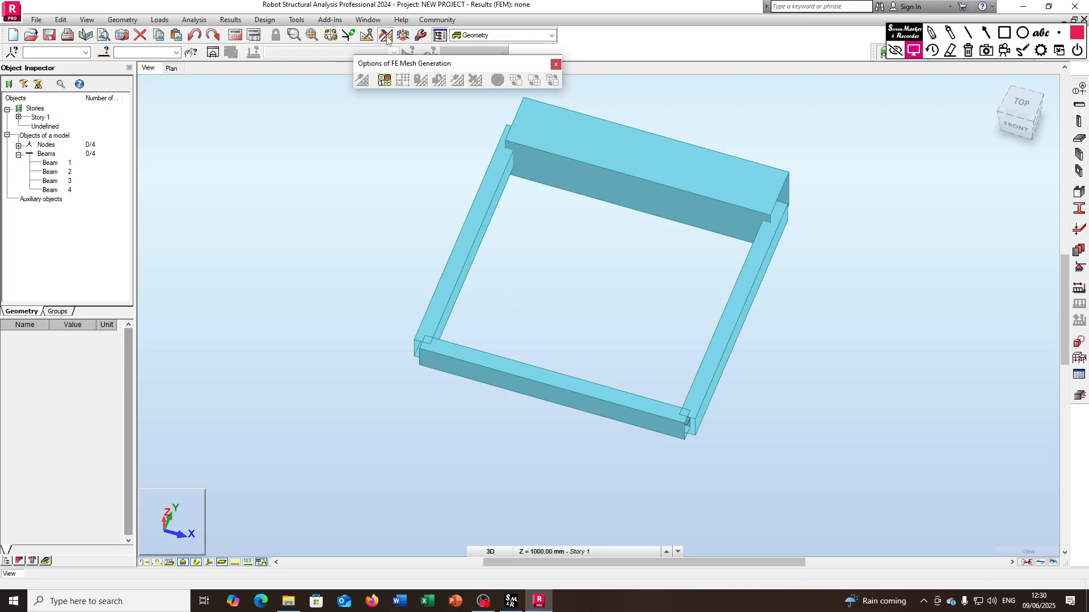
pyautogui.click(557, 65)
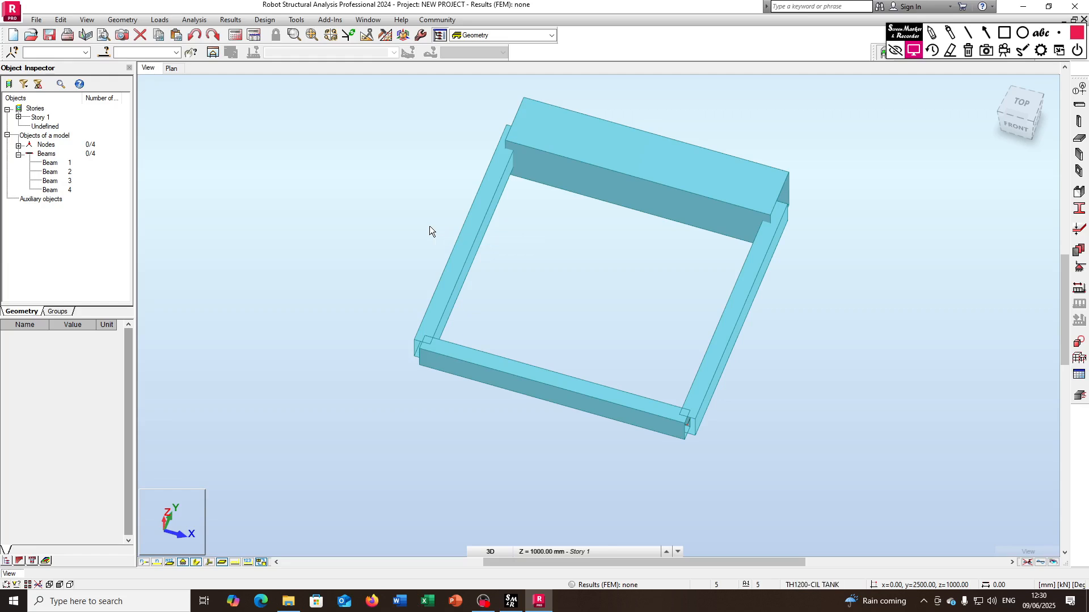
# Examine the national material sets offered in the job preferences, keeping the British set.
pyautogui.click(296, 19)
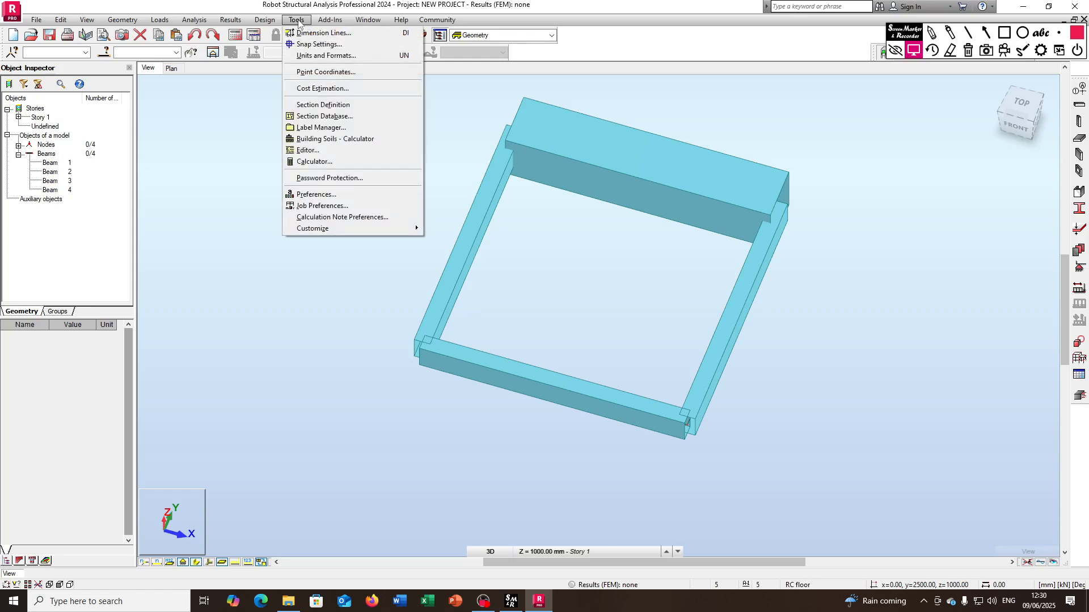
pyautogui.click(318, 206)
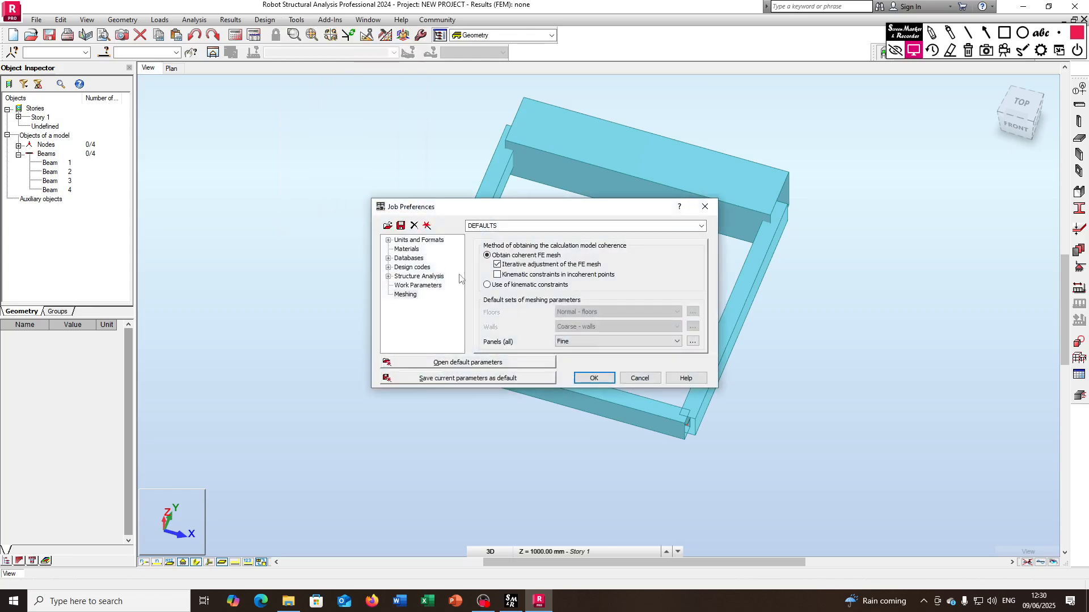
pyautogui.click(406, 249)
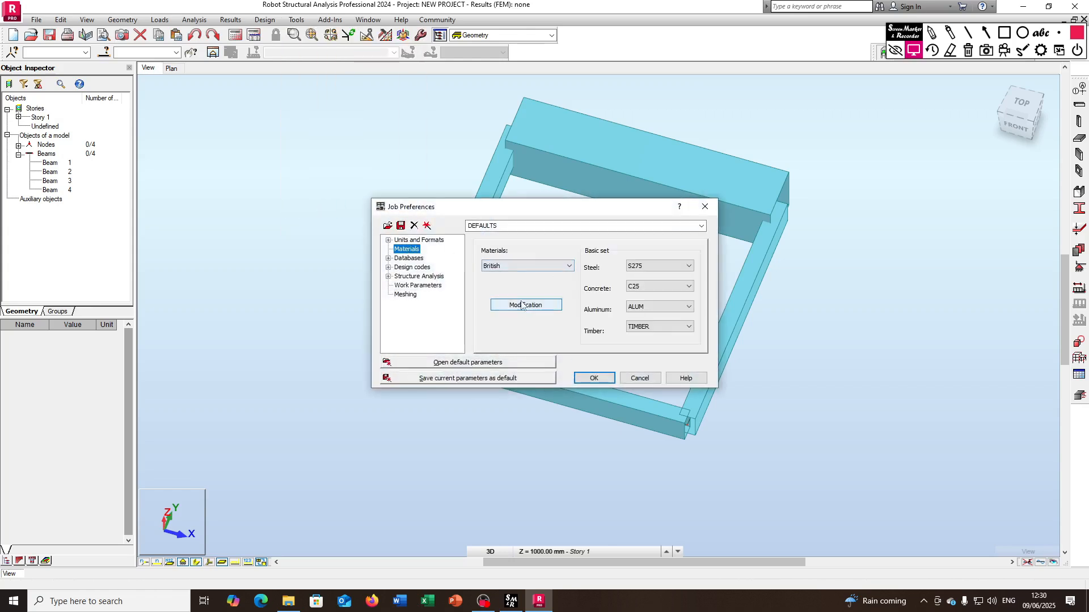
pyautogui.click(532, 266)
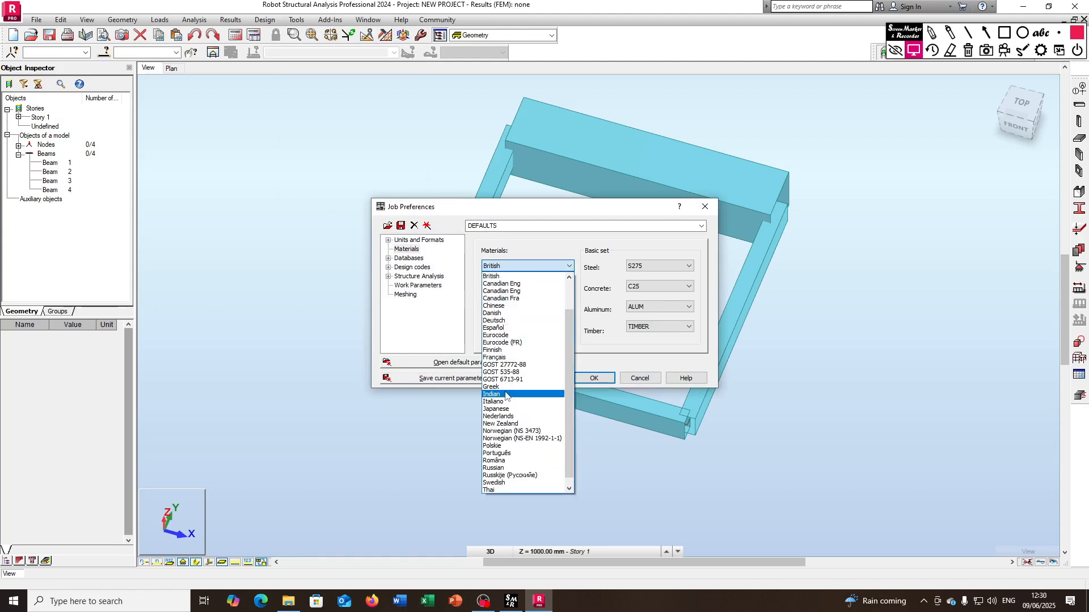
pyautogui.scroll(1, 508, 397)
pyautogui.scroll(1, 508, 397)
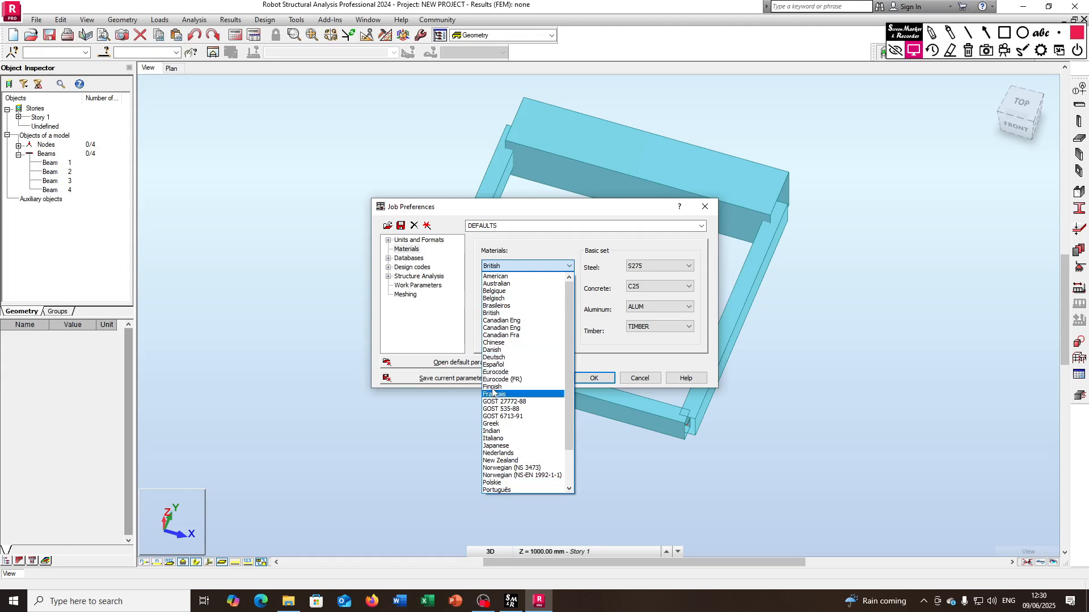
pyautogui.click(602, 322)
# Review the steel, concrete, aluminum and other material definitions, and cancel out of the material definition and job preferences.
pyautogui.click(499, 307)
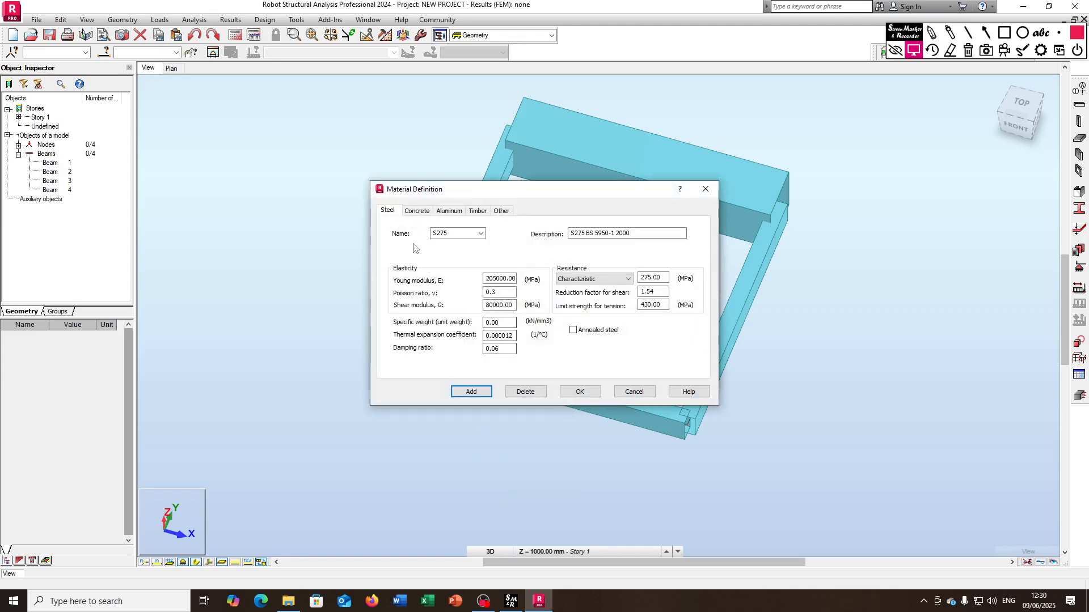
pyautogui.click(418, 211)
pyautogui.click(384, 212)
pyautogui.click(449, 211)
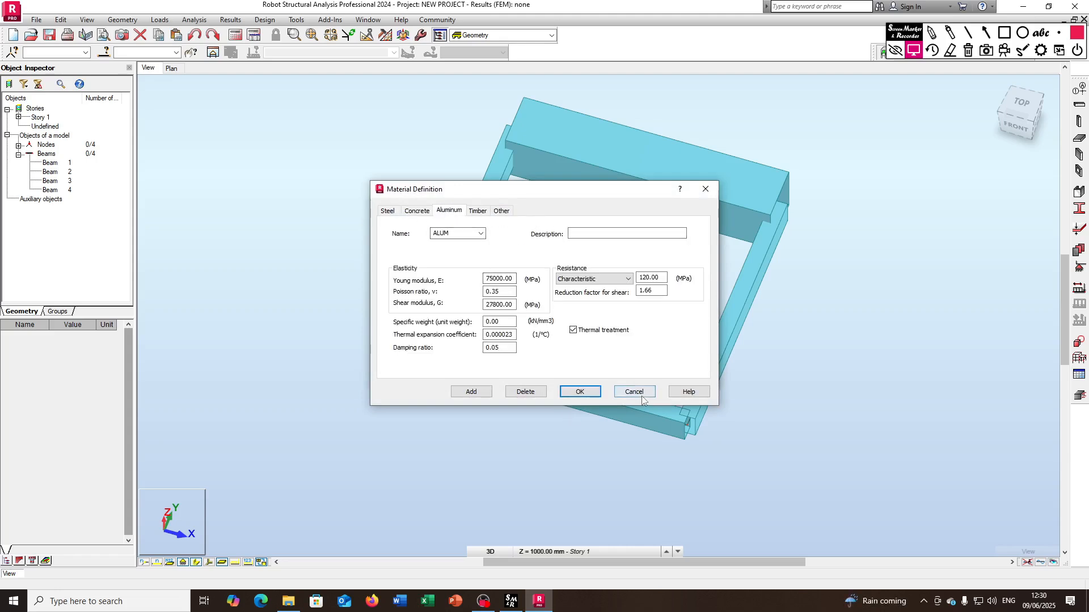
pyautogui.click(501, 210)
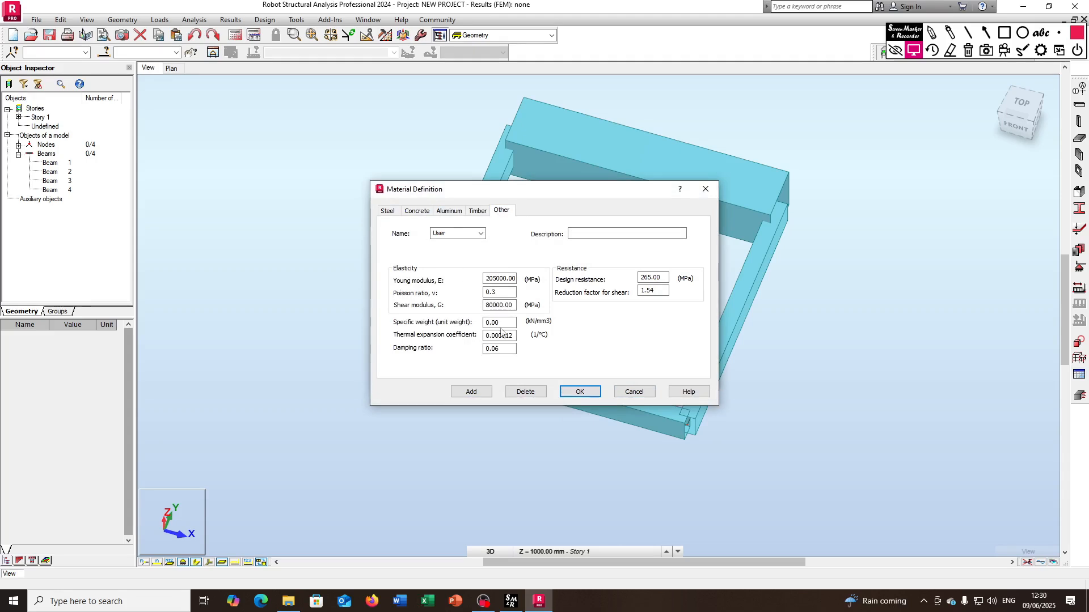
pyautogui.click(625, 391)
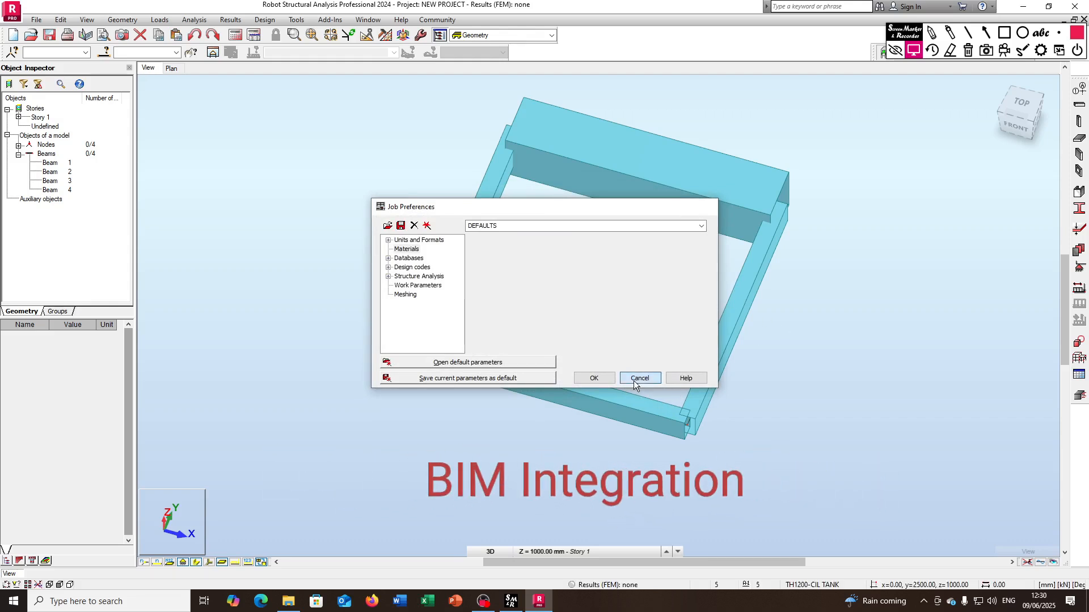
pyautogui.click(634, 379)
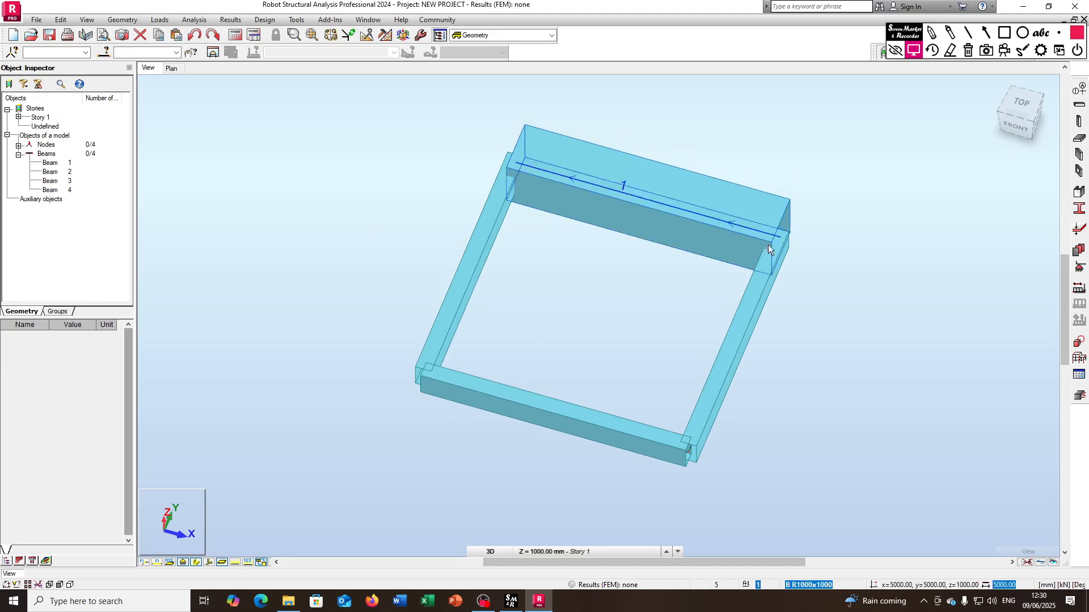
# Examine the add-in integration options for Autodesk Inventor Frame Analysis and Autodesk Revit.
pyautogui.click(330, 20)
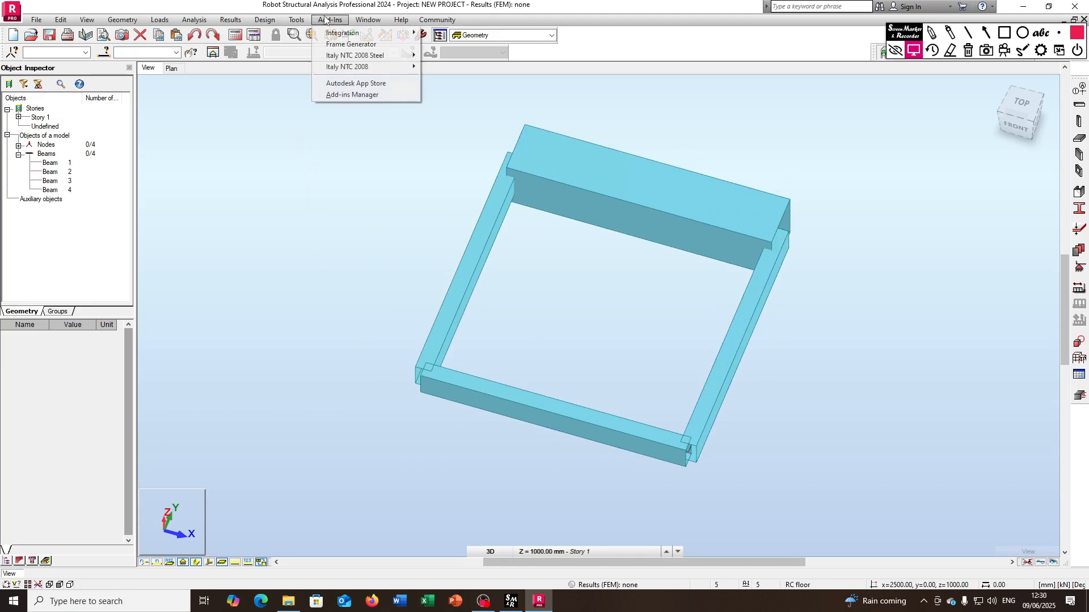
pyautogui.moveTo(340, 33)
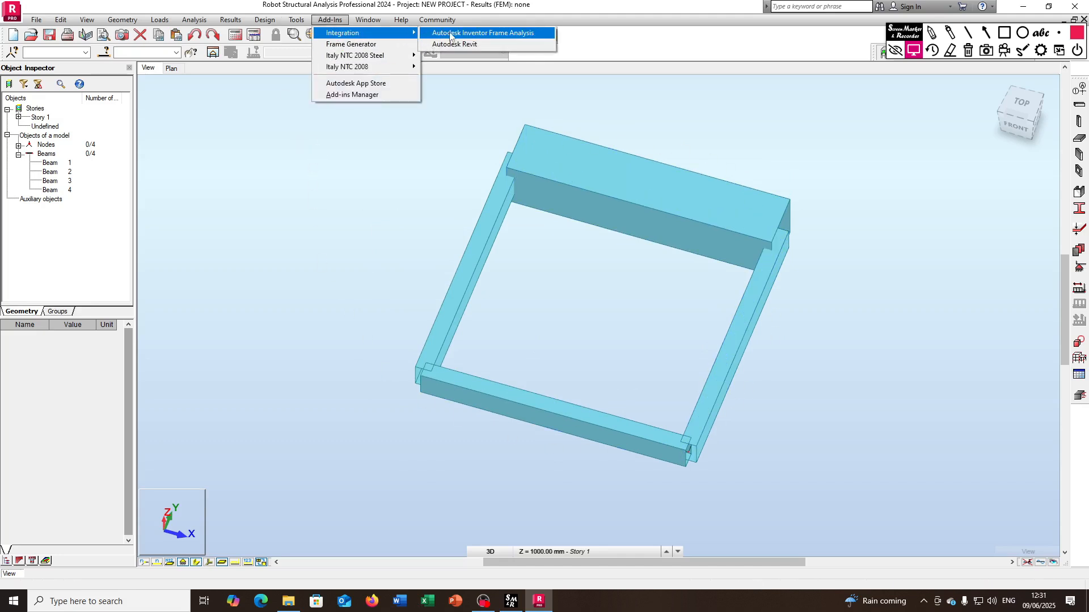